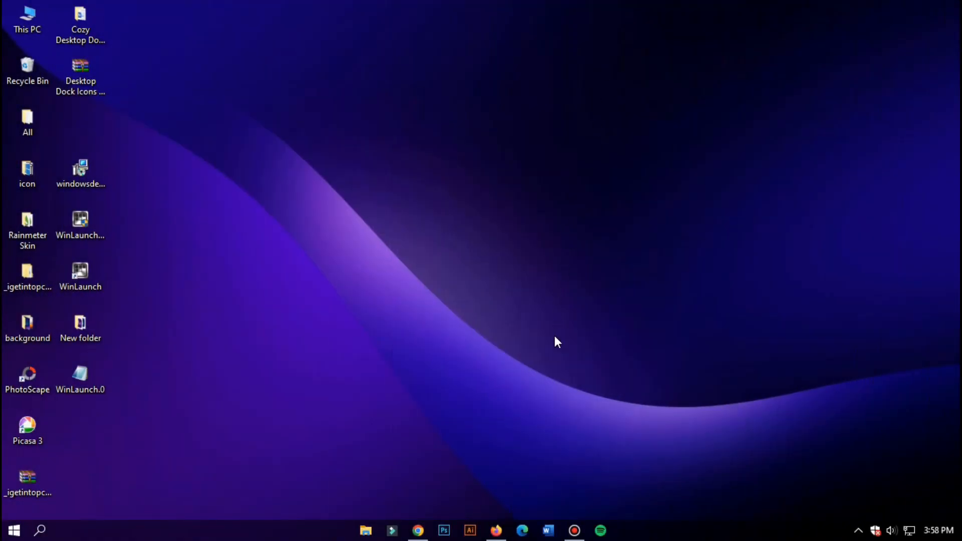
Step: Switch to Firefox, download the Rainmeter 4.5.18 installer from rainmeter.net and show it in the Downloads folder
left_click(495, 532)
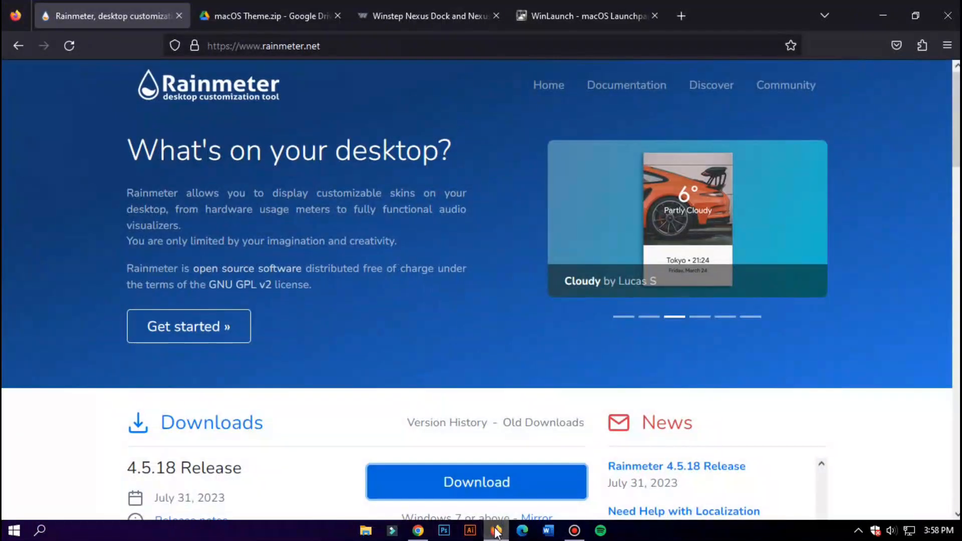
scroll(499, 427, "down", 2)
left_click(494, 414)
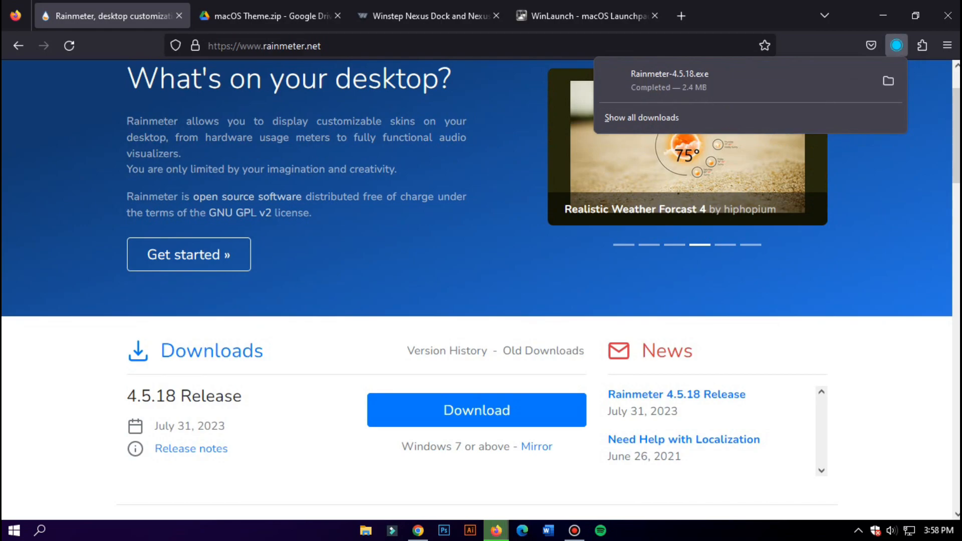
left_click(889, 82)
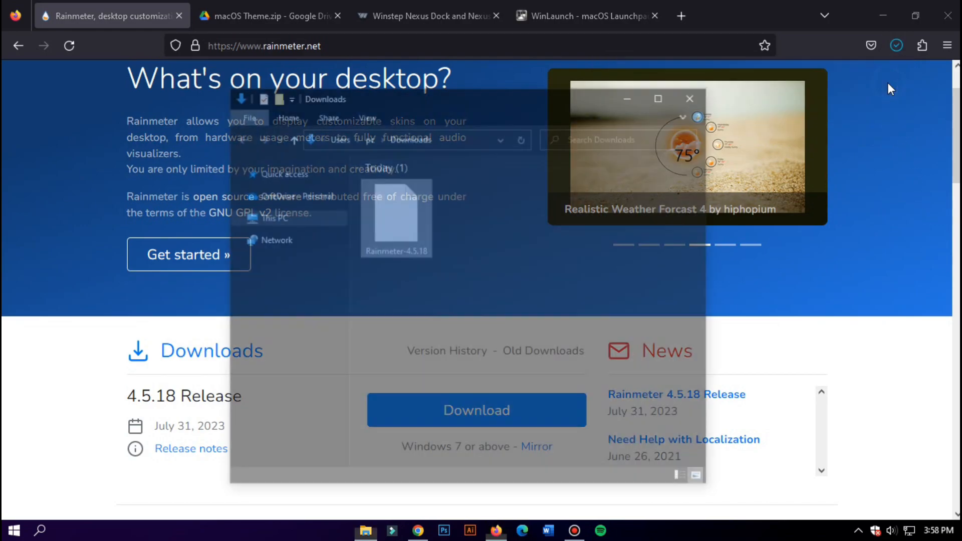
left_click(882, 15)
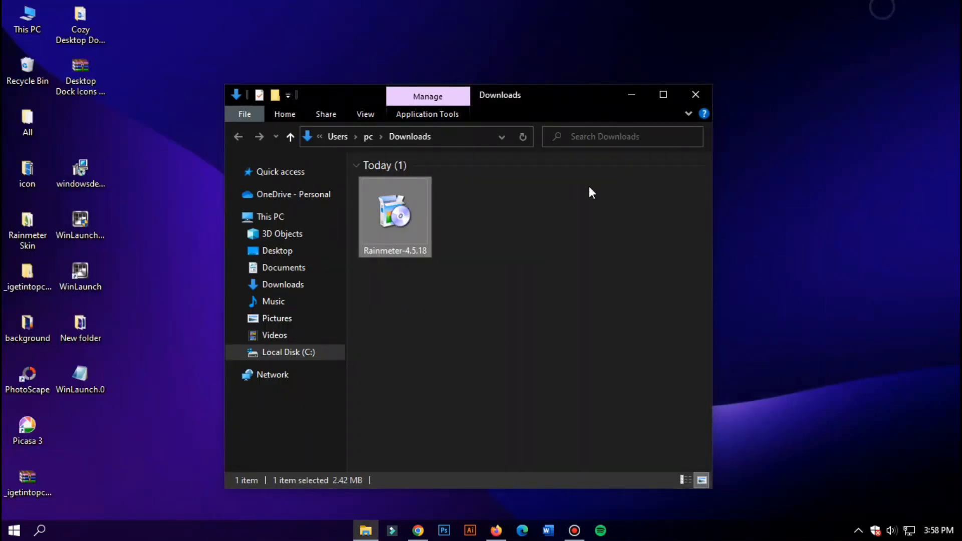
Step: Install Rainmeter 4.5.18 with the standard installation, finish with Run Rainmeter enabled, and close the Downloads window
double_click(396, 213)
left_click(480, 299)
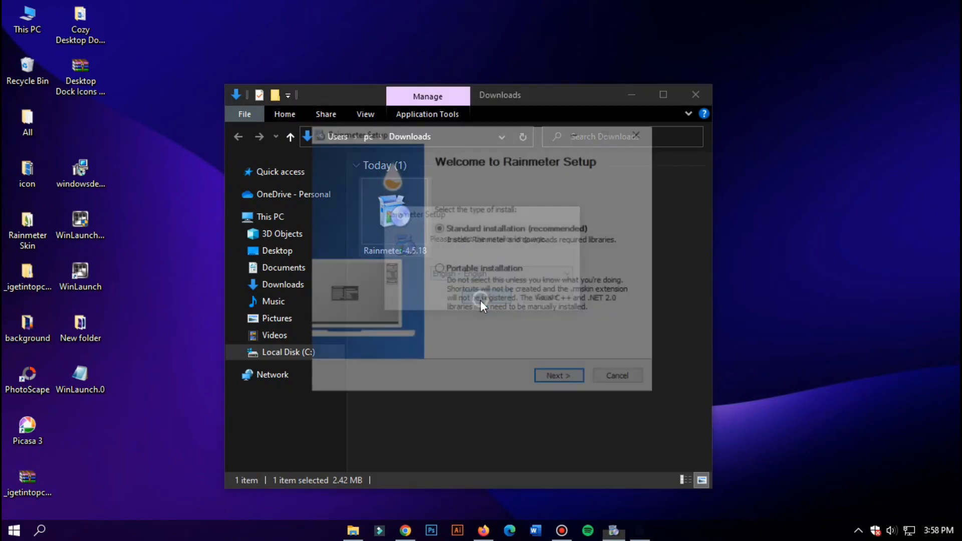
left_click(562, 379)
left_click(557, 383)
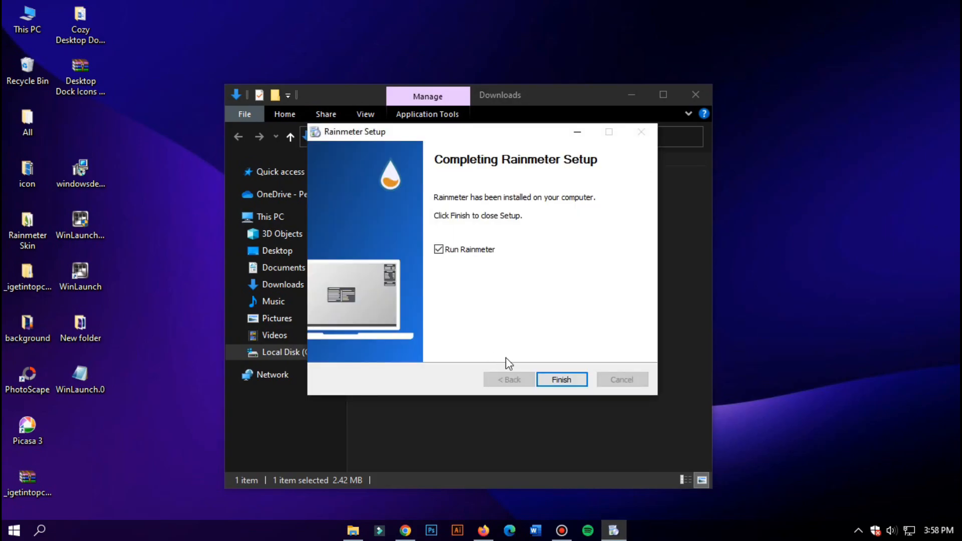
left_click(562, 380)
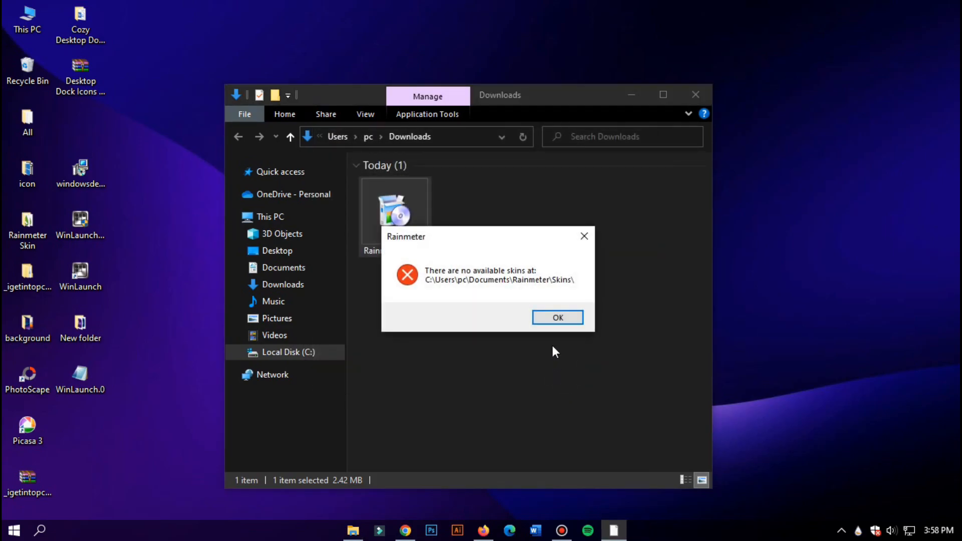
left_click(556, 319)
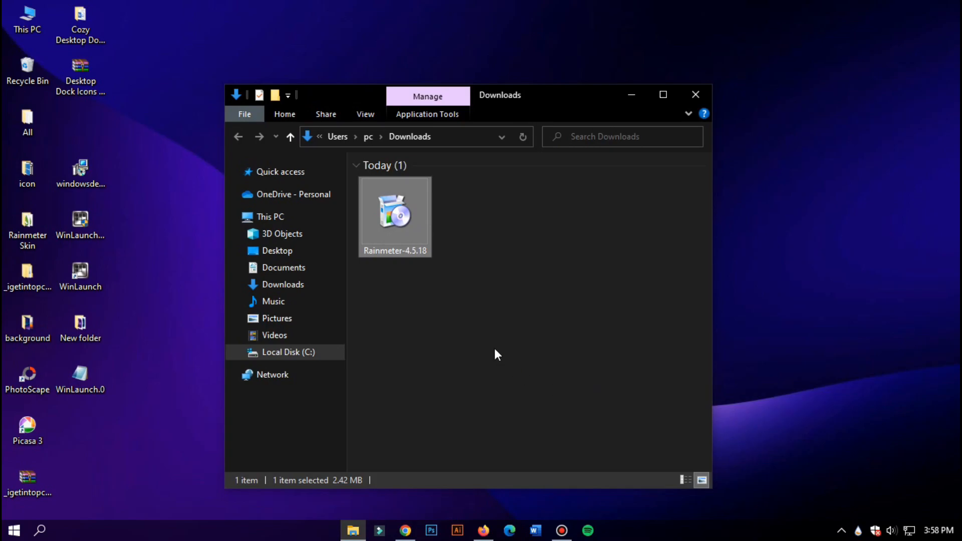
left_click(694, 95)
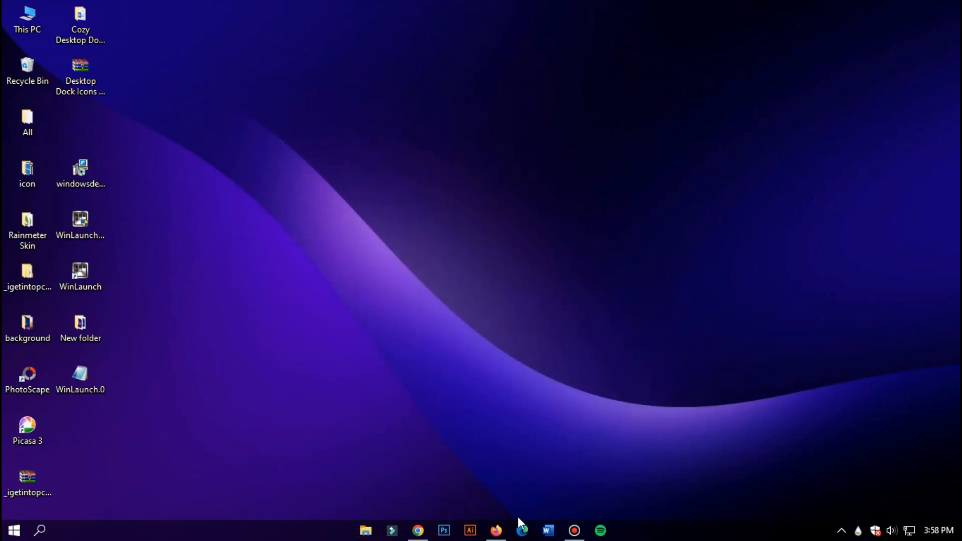
Step: Switch to Firefox, download macOS Theme.zip from Google Drive despite the missing virus scan, and show it in the Downloads folder
left_click(496, 531)
left_click(266, 16)
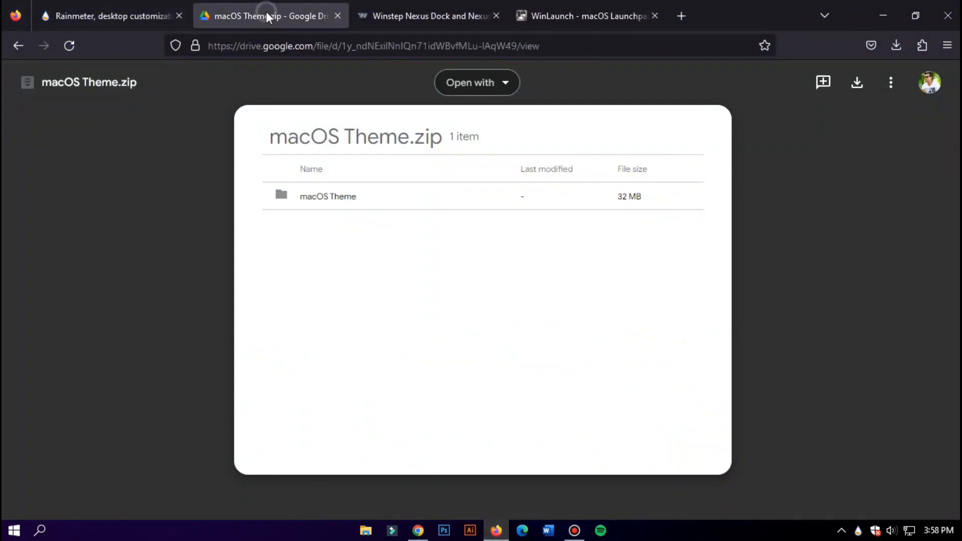
left_click(859, 84)
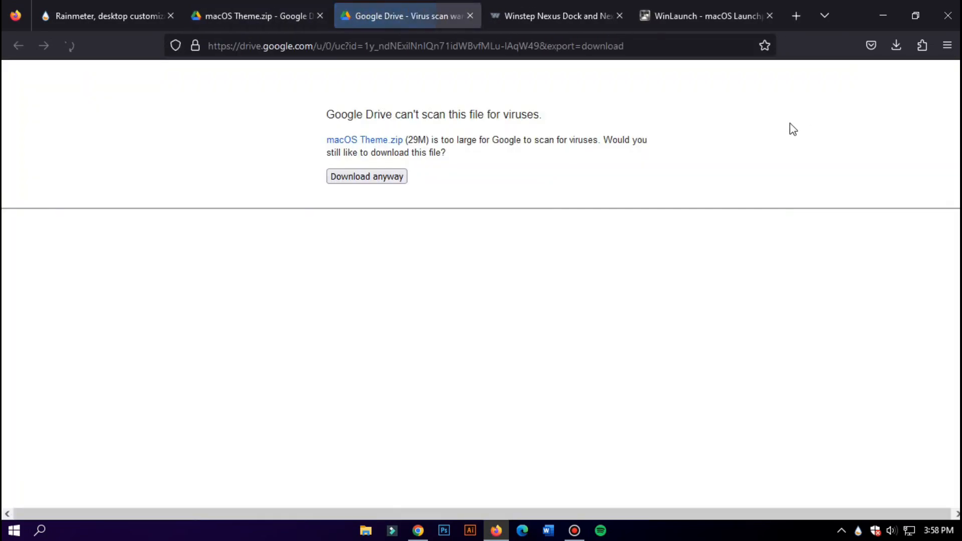
left_click(384, 182)
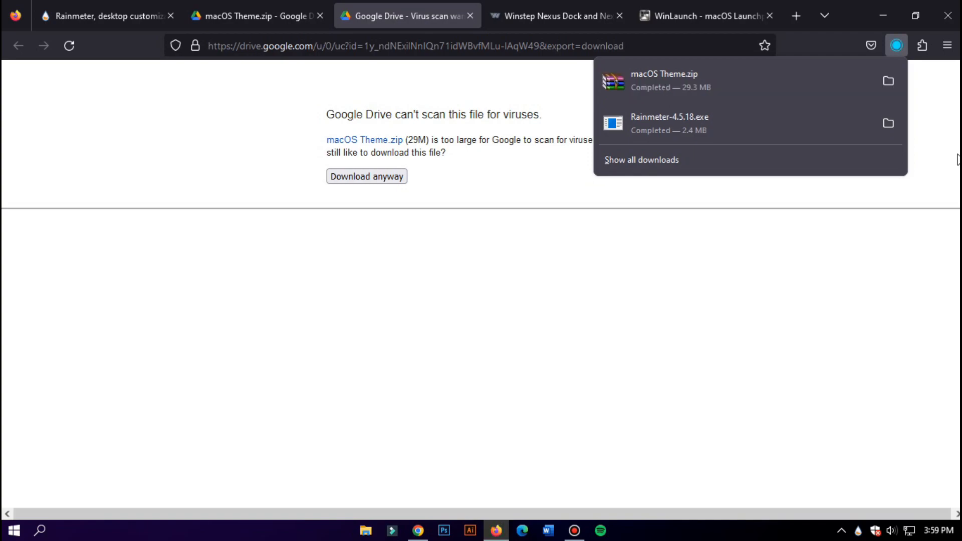
left_click(888, 80)
left_click(882, 16)
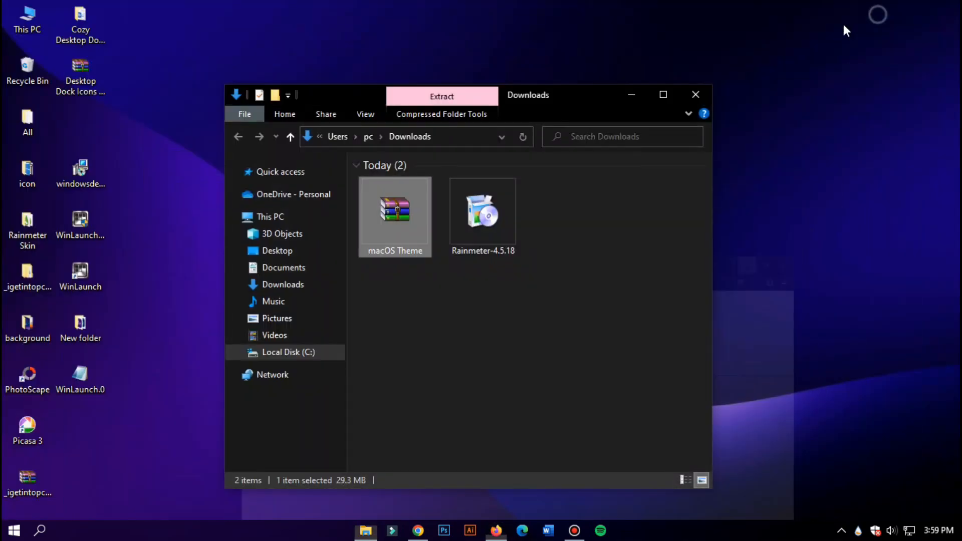
Step: Extract the macOS Theme archive into its own "macOS Theme" folder and open the inner macOS Theme folder
right_click(395, 204)
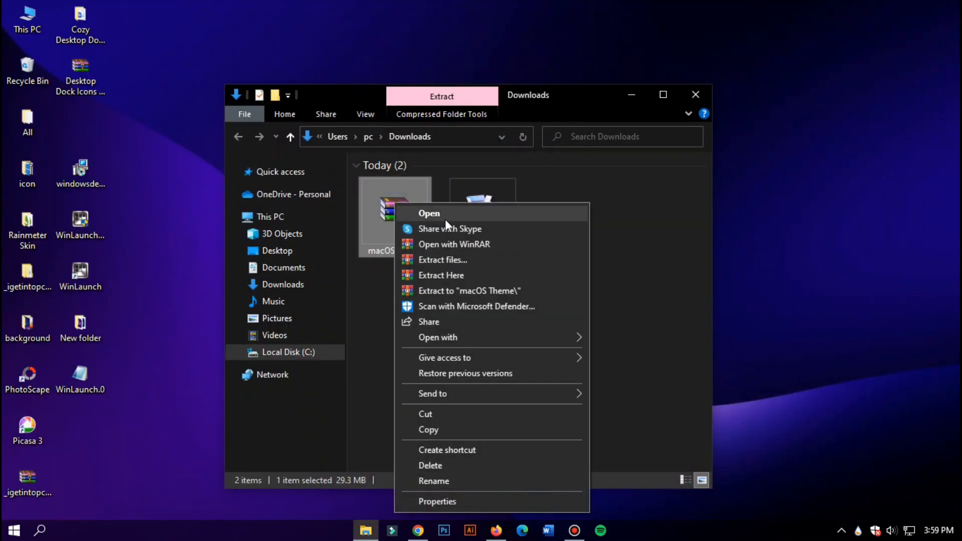
left_click(462, 290)
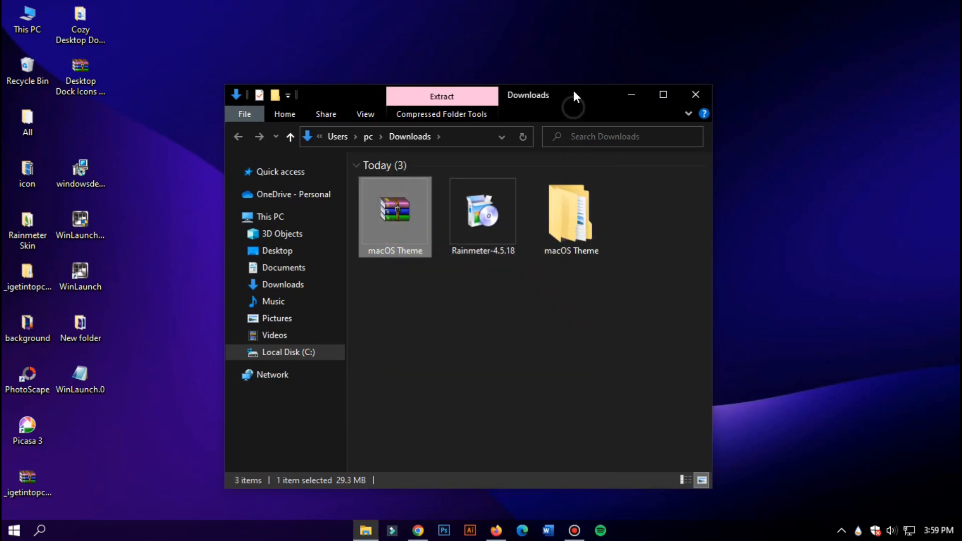
double_click(577, 226)
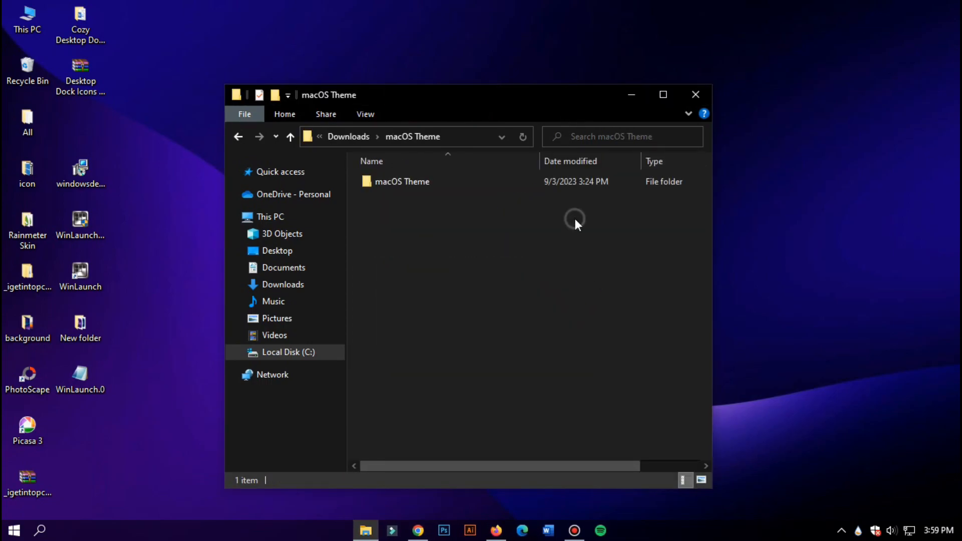
double_click(385, 180)
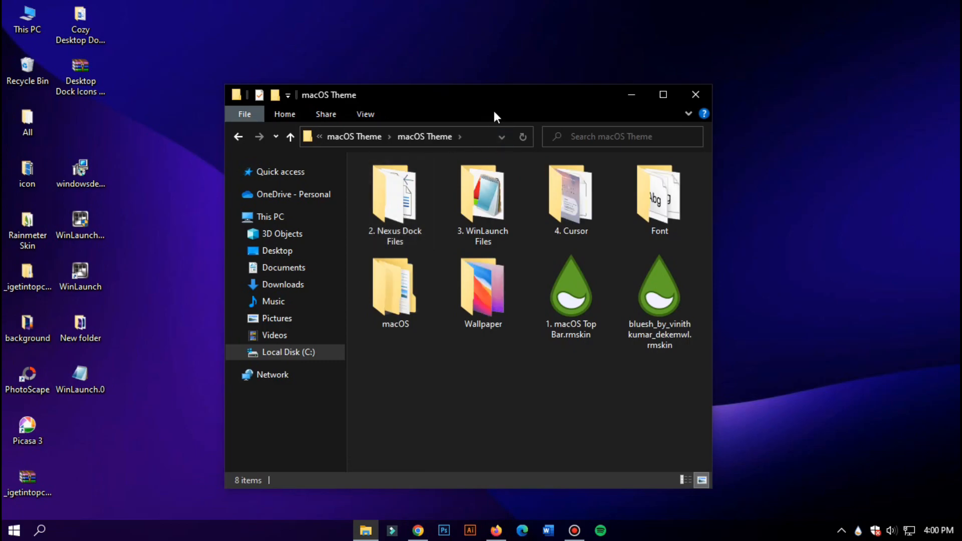
left_click_drag(495, 112, 516, 50)
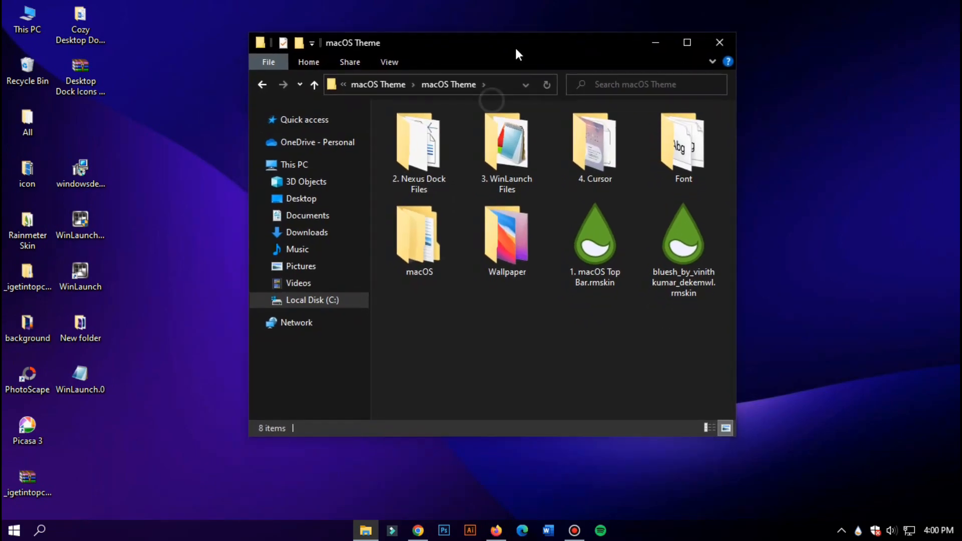
Step: Move the macOS folder from the extracted theme to the root of Local Disk (C:)
left_click(417, 239)
right_click(417, 239)
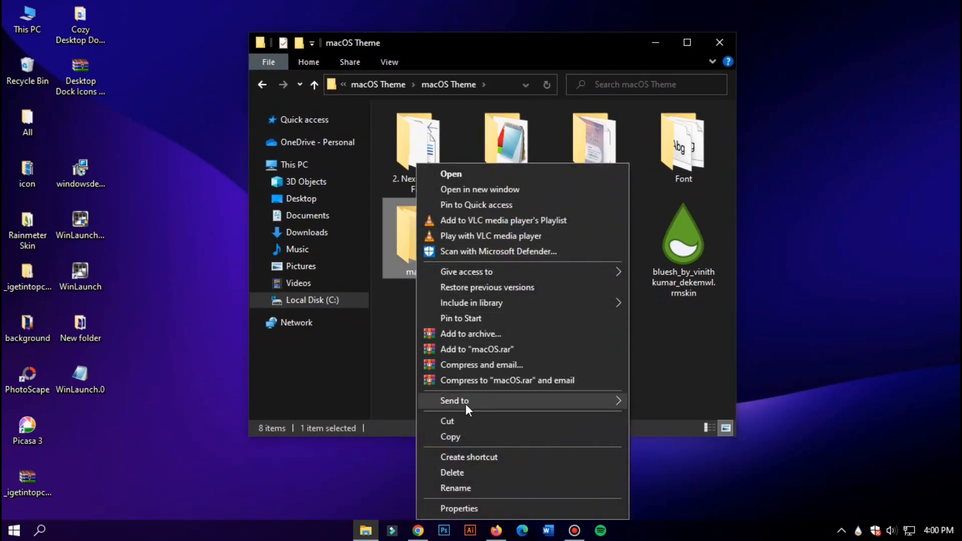
left_click(454, 421)
left_click(321, 300)
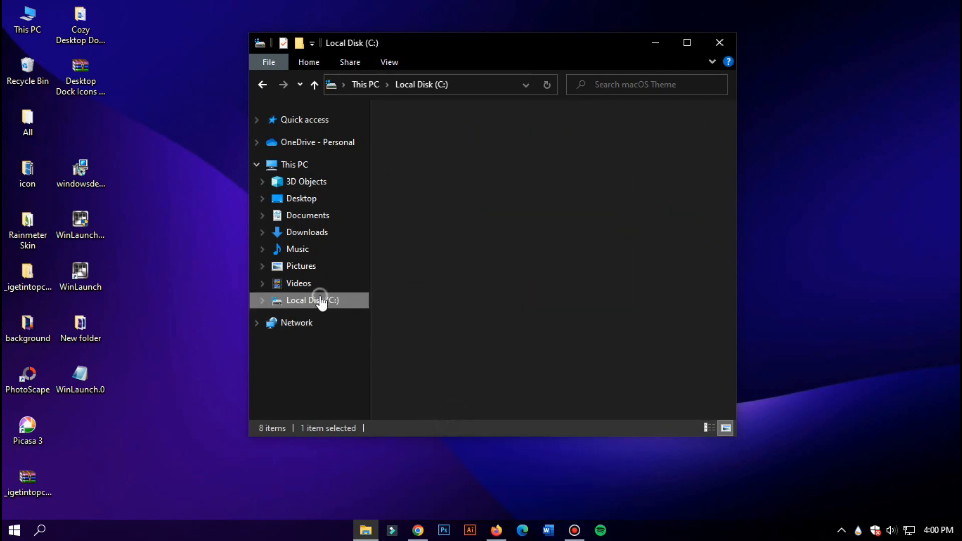
right_click(510, 314)
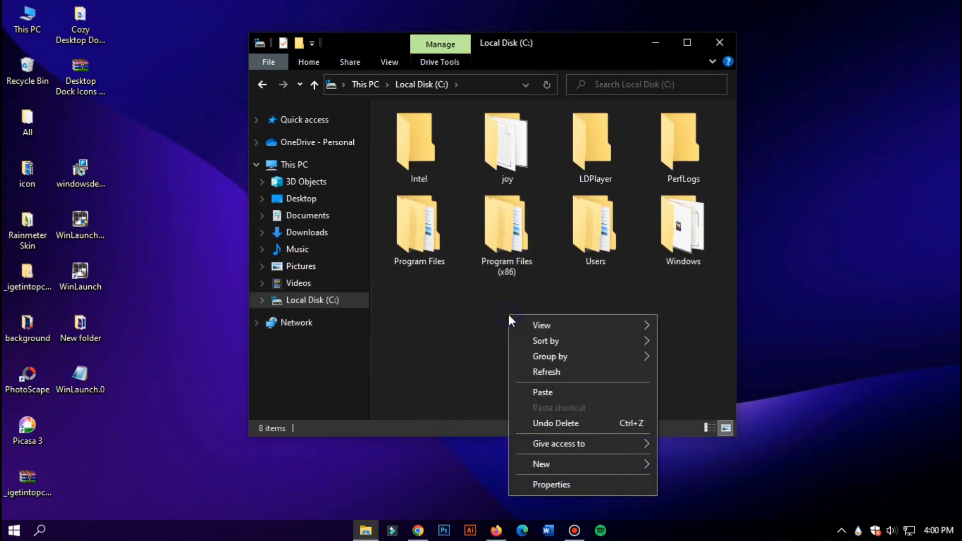
left_click(552, 392)
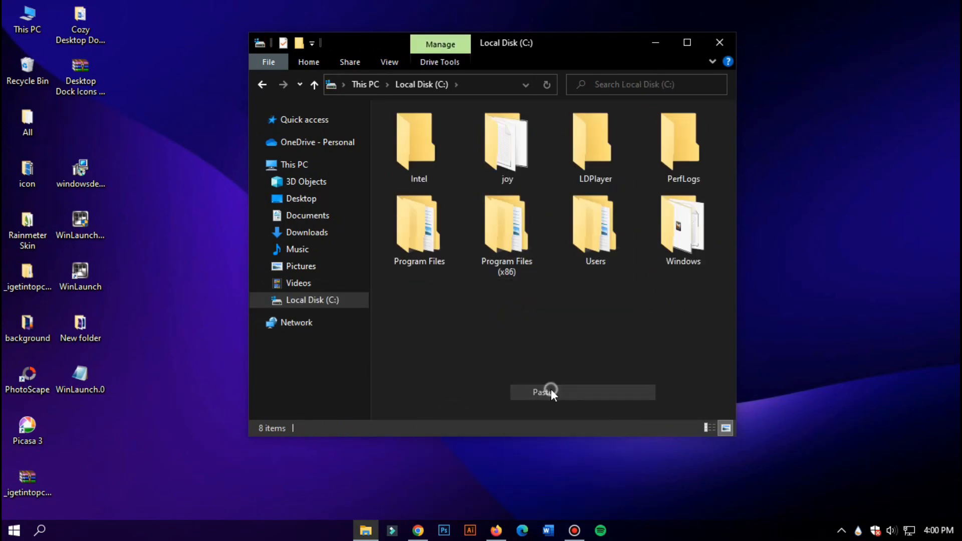
Step: Return to the inner macOS Theme folder in Downloads and display its contents as large icons
left_click(312, 238)
double_click(585, 175)
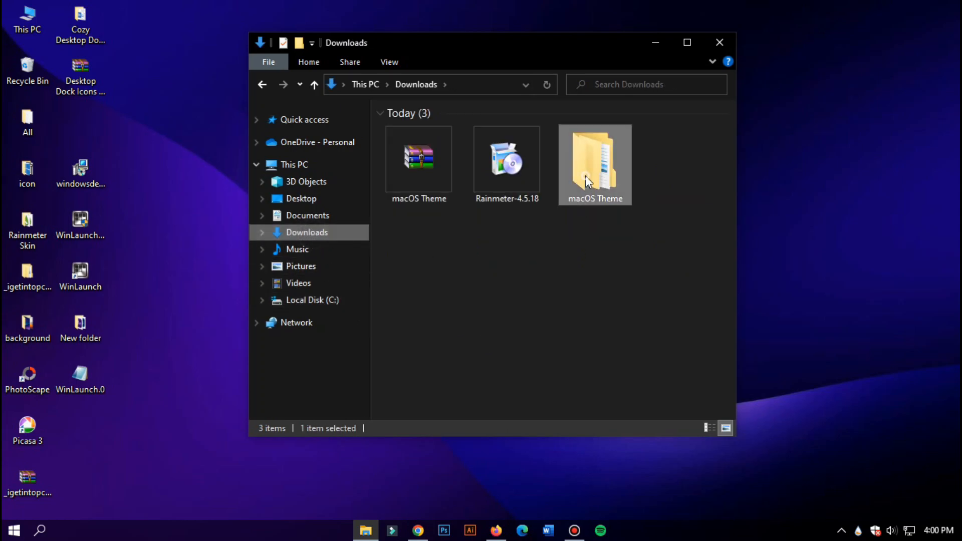
double_click(419, 148)
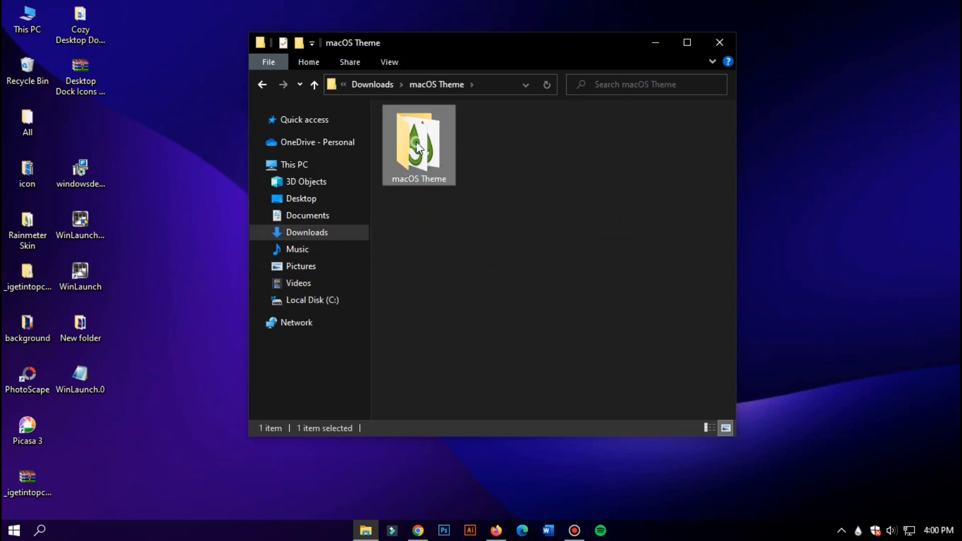
left_click(390, 61)
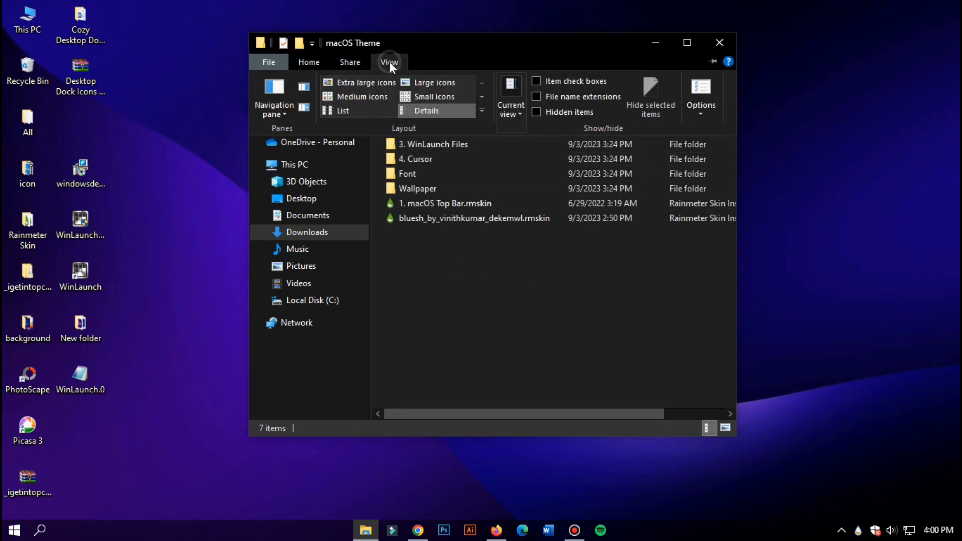
left_click(423, 81)
Step: Set the 1920x1080 image from the theme's Wallpaper folder as the desktop background
double_click(416, 239)
left_click(411, 156)
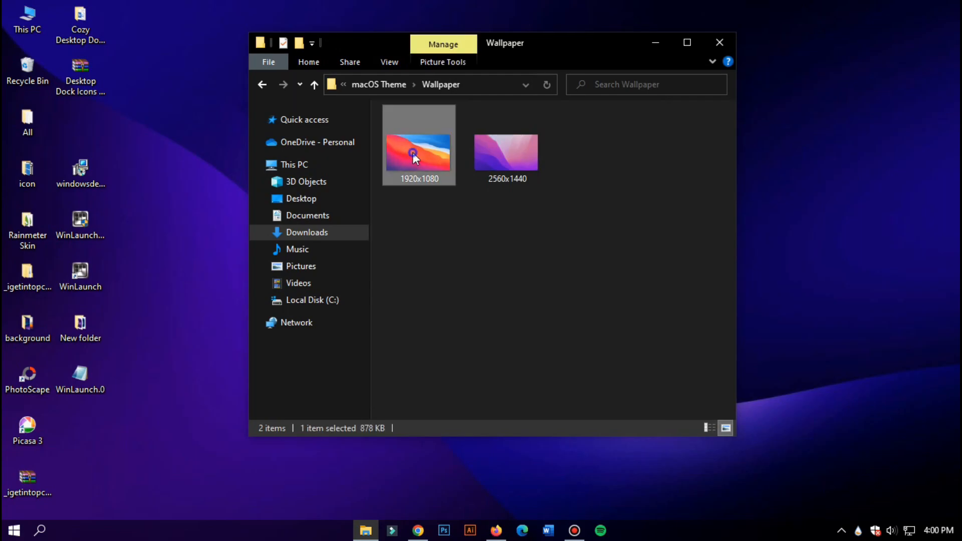
right_click(413, 152)
left_click(456, 132)
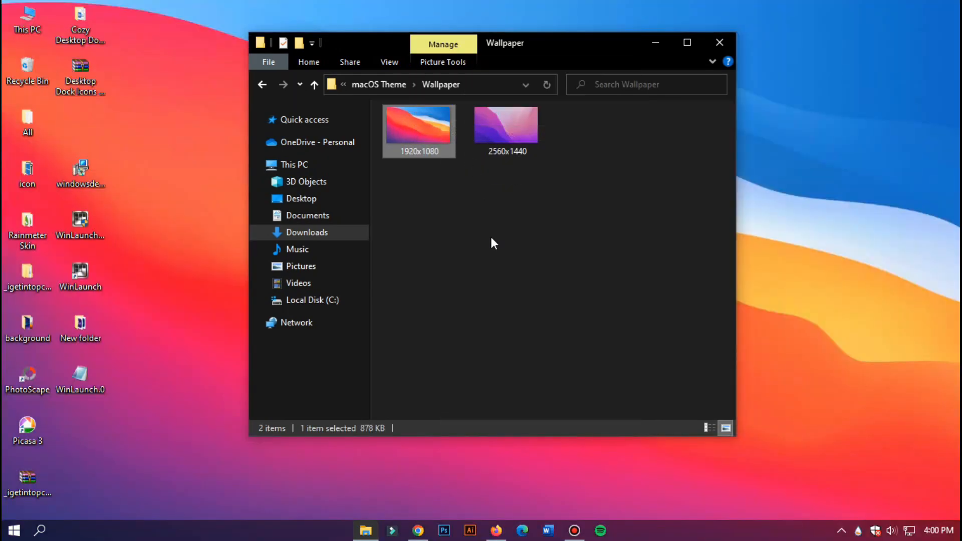
Step: Install both fonts from the theme's Font folder, replacing any installed versions, and close the File Explorer window
left_click(314, 88)
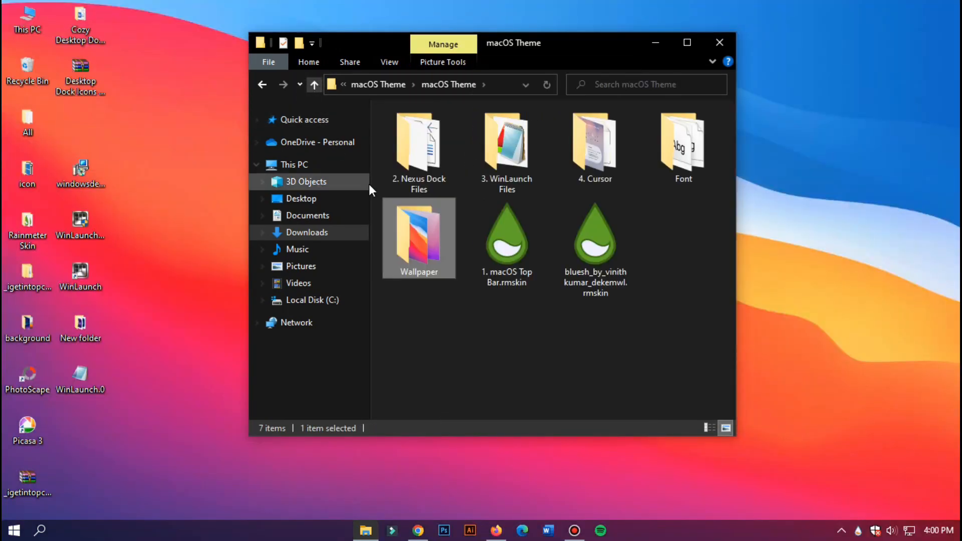
double_click(691, 145)
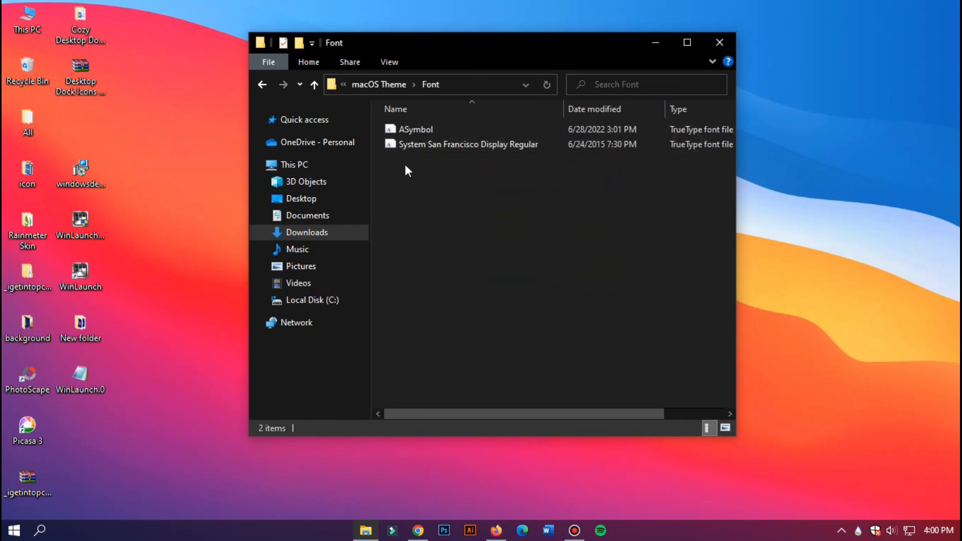
right_click(435, 125)
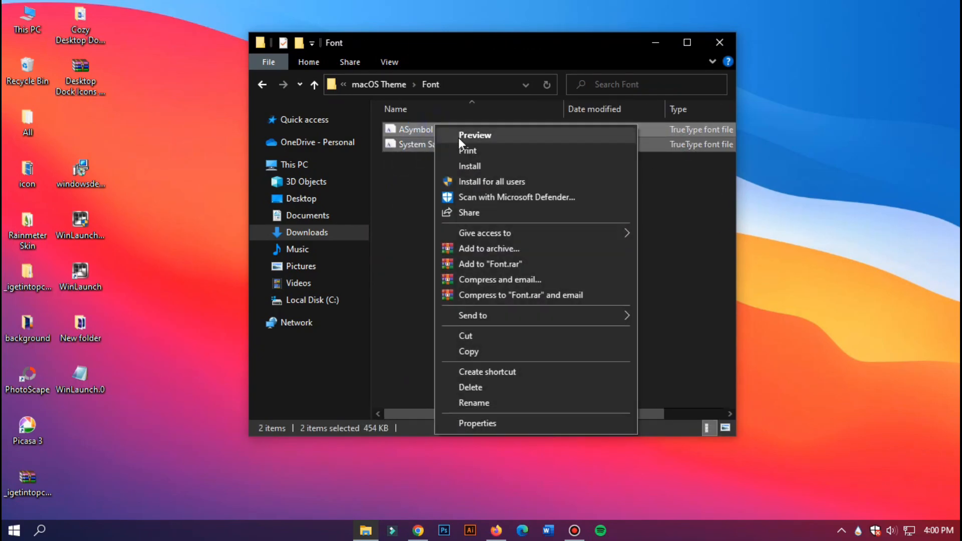
left_click(469, 166)
left_click(520, 276)
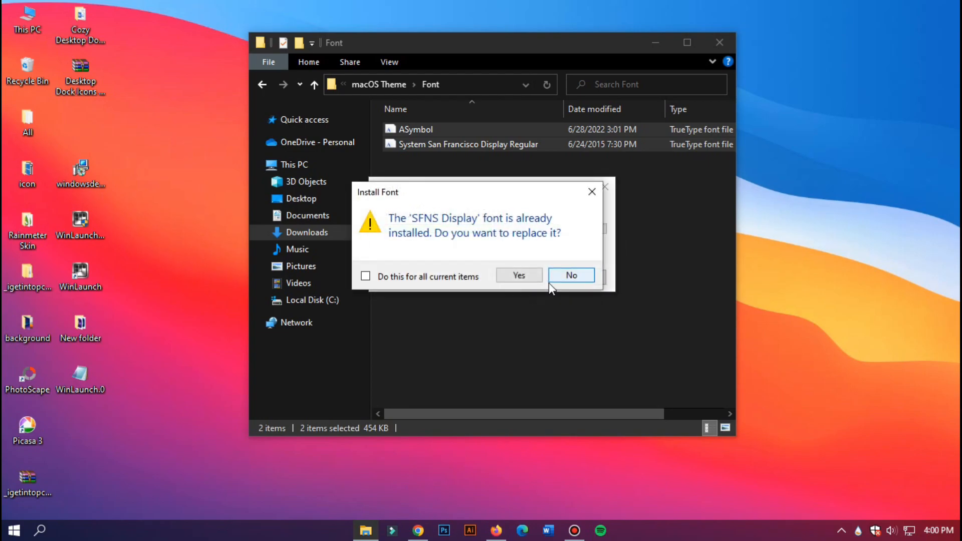
left_click(519, 277)
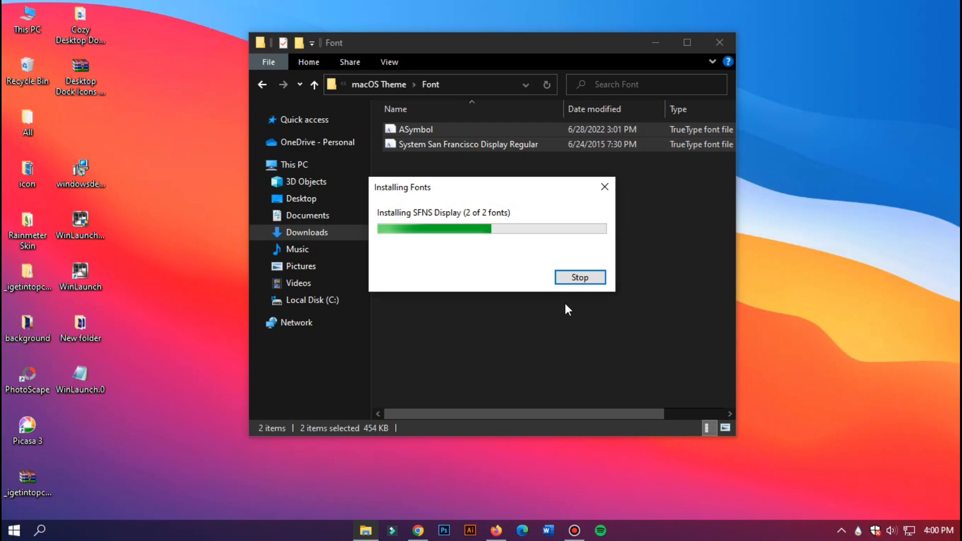
left_click(314, 85)
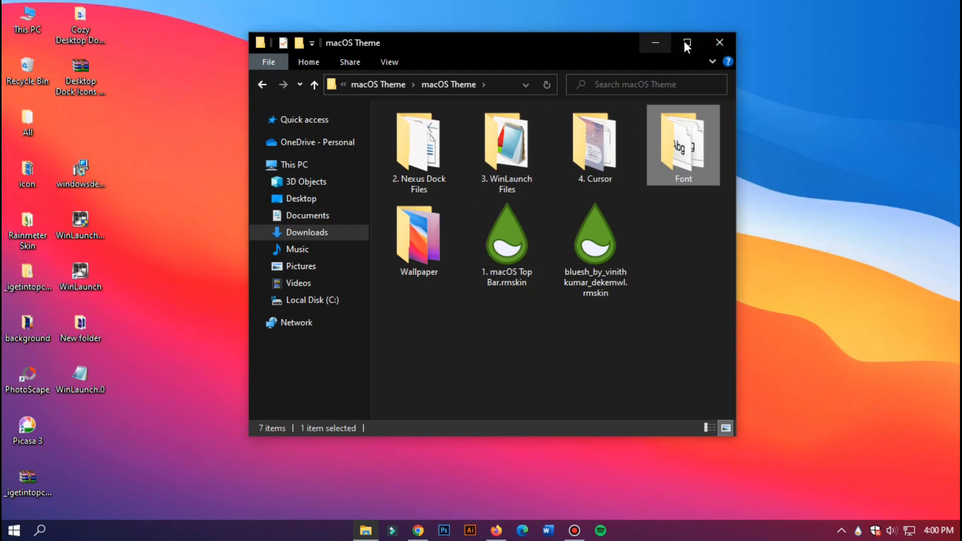
left_click(719, 43)
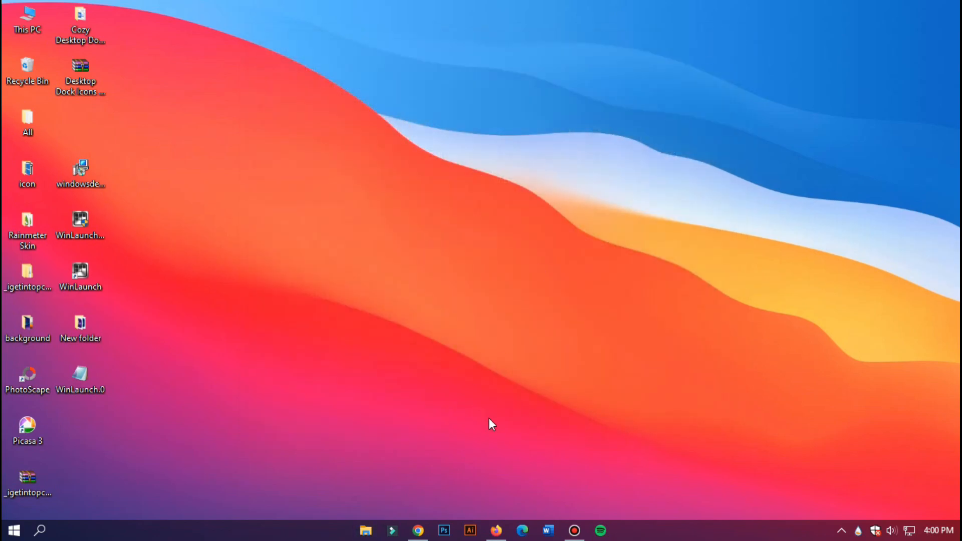
Step: Switch to Firefox and download the free Winstep Nexus dock from the Winstep Nexus page
left_click(497, 531)
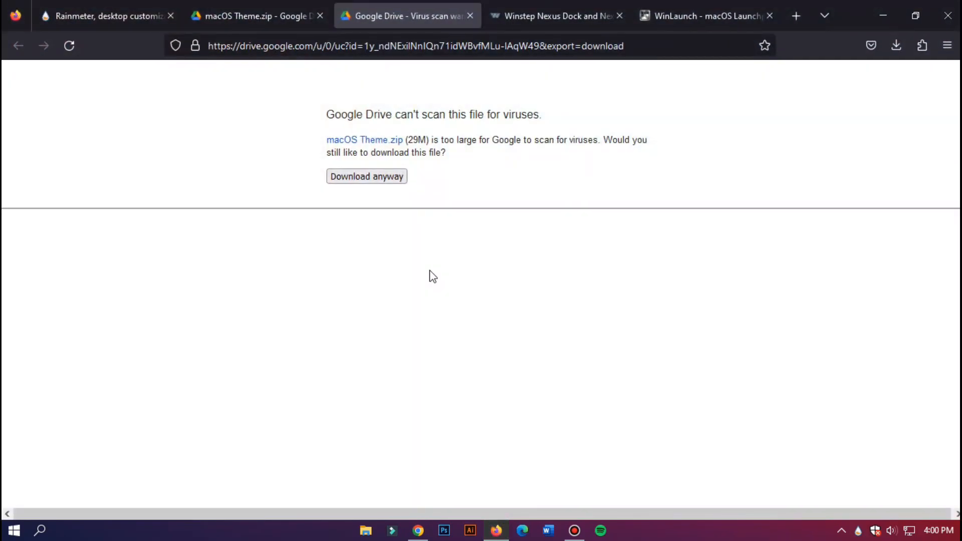
left_click(539, 16)
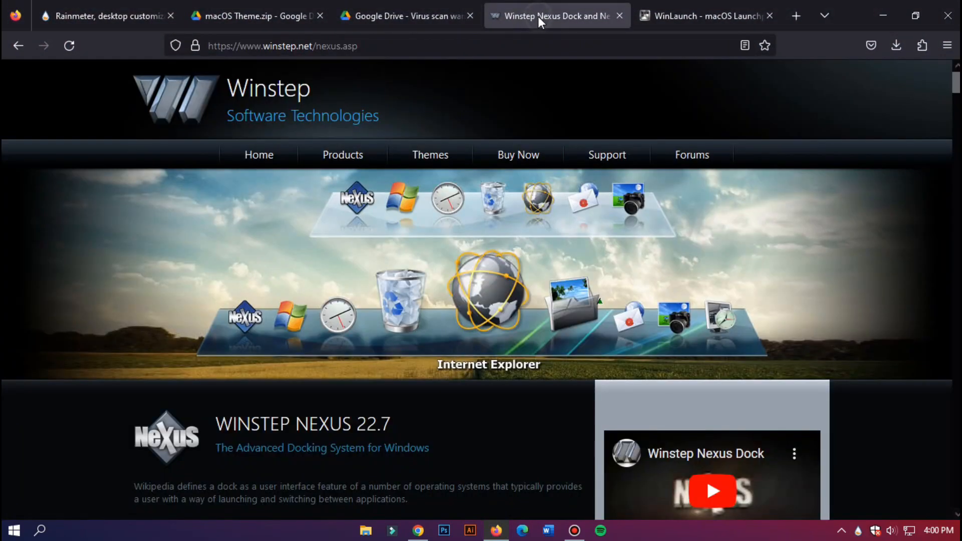
scroll(436, 333, "down", 7)
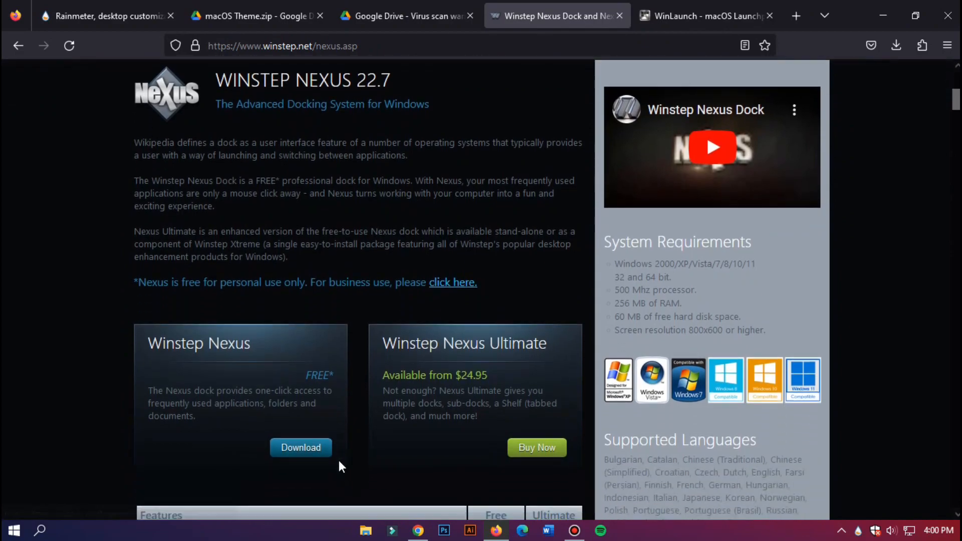
left_click(308, 441)
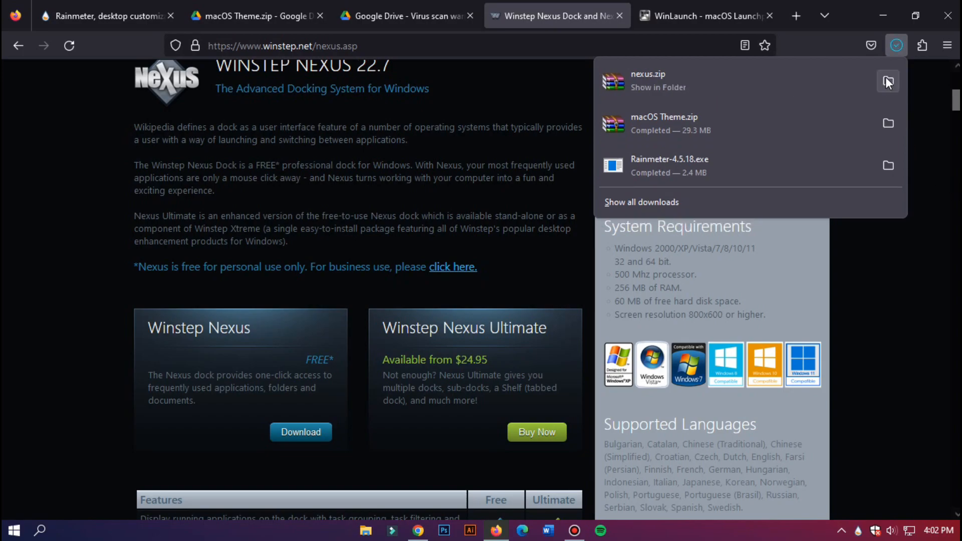
Step: Show the downloaded nexus.zip in its folder, extract it into its own nexus folder and open that folder
left_click(886, 76)
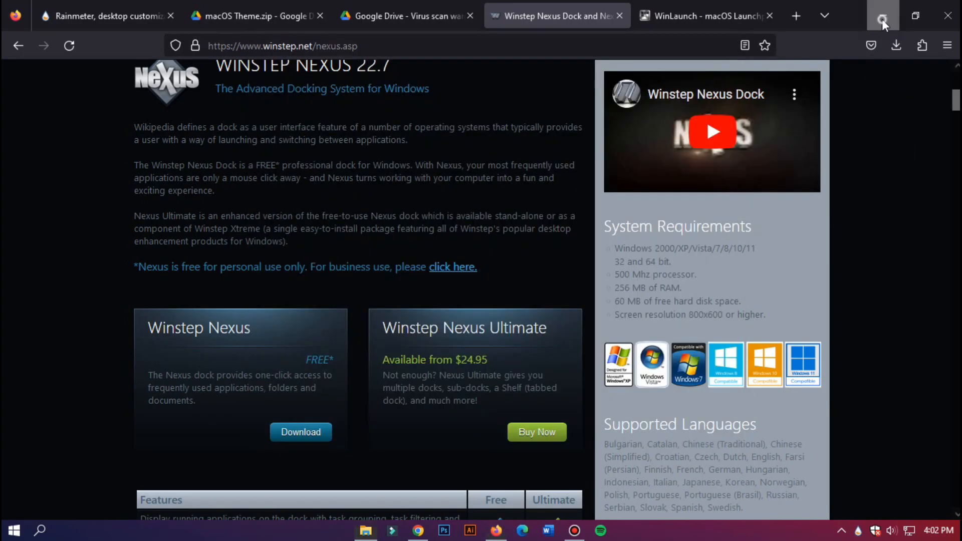
left_click(883, 16)
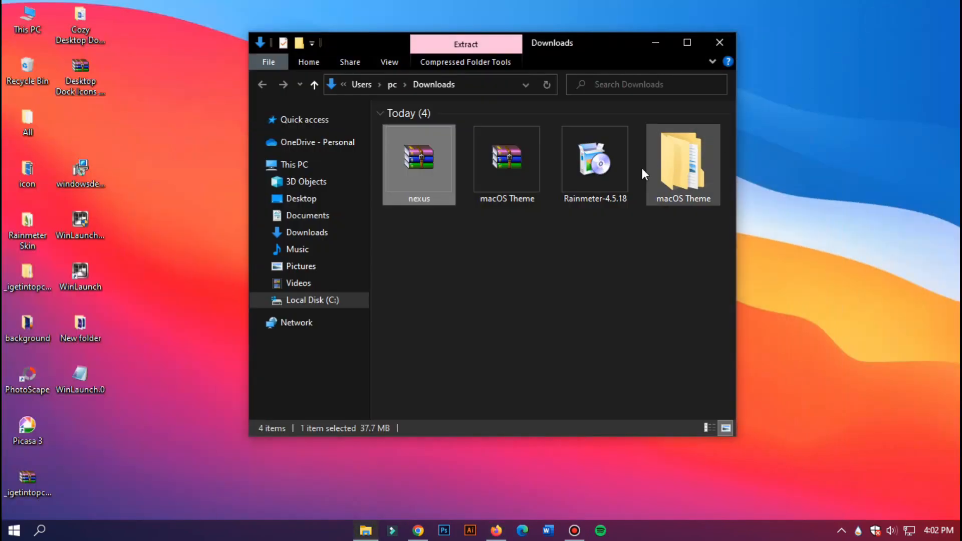
right_click(418, 166)
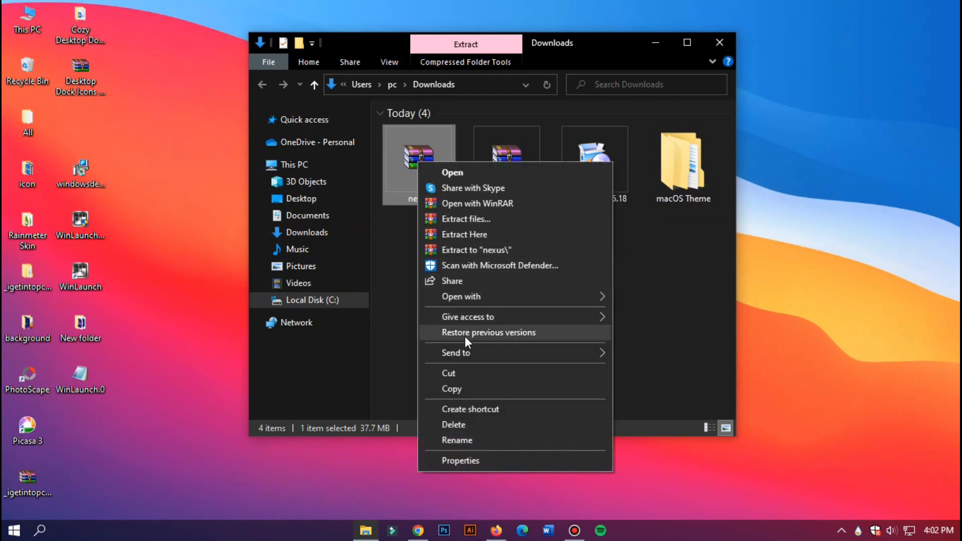
left_click(473, 249)
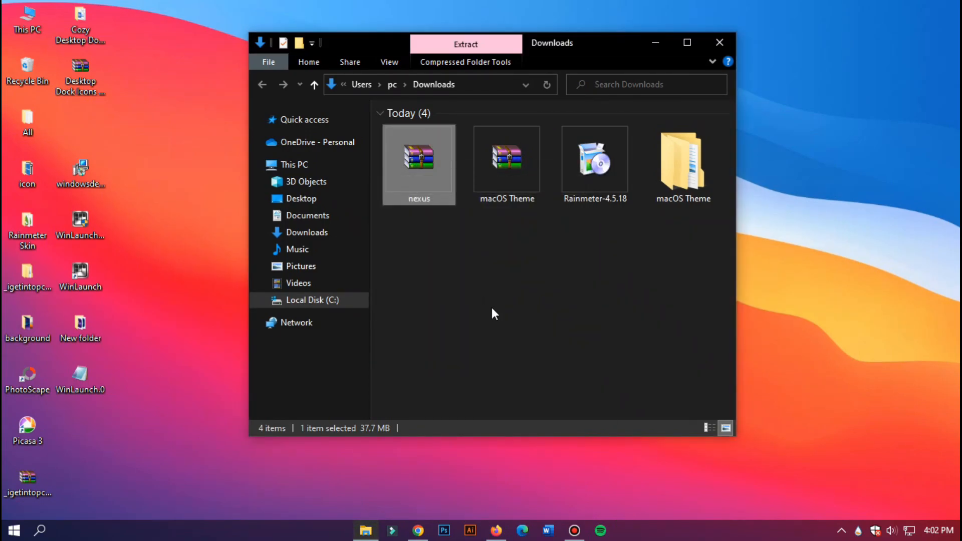
double_click(690, 170)
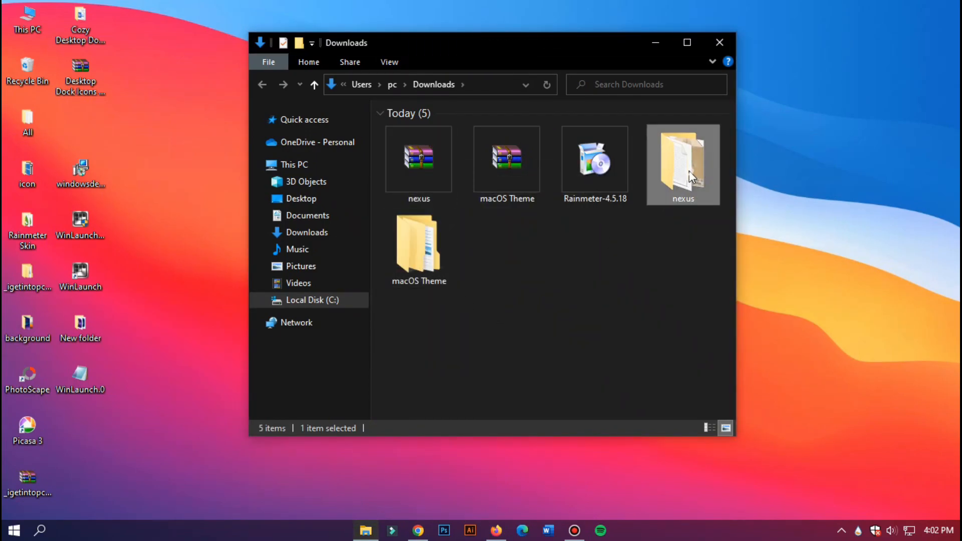
Step: Run NexusSetup and install Nexus 22.7 in English, accepting the license agreement and launching Nexus on completion
double_click(433, 144)
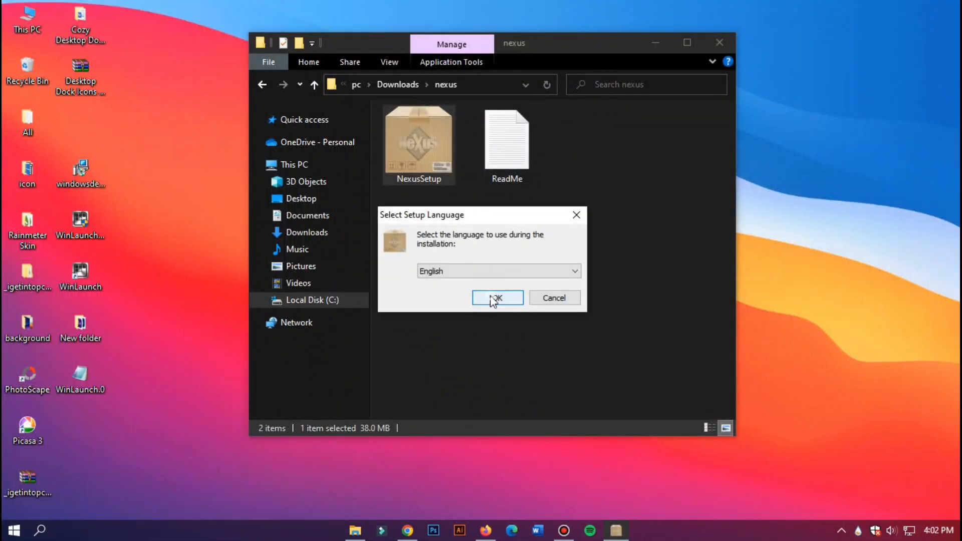
left_click(492, 297)
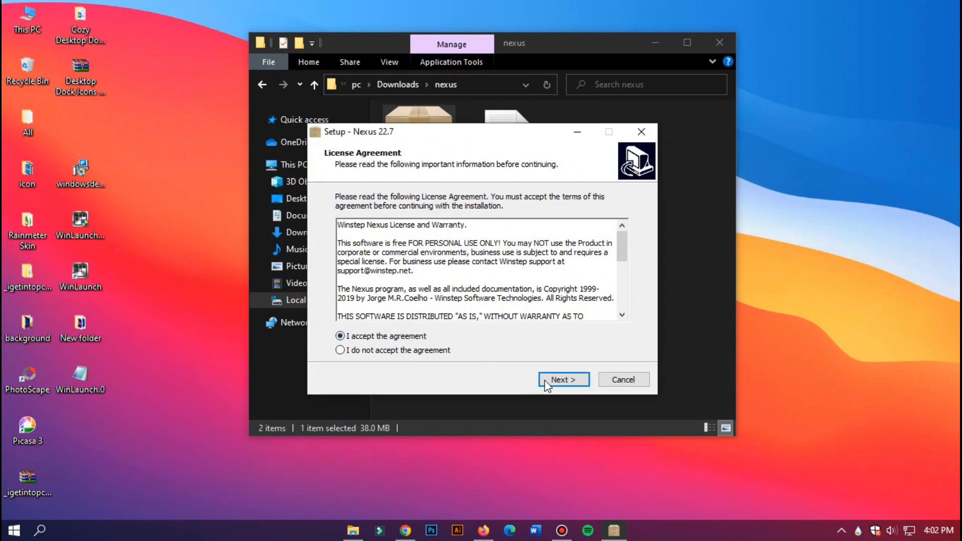
left_click(541, 380)
left_click(555, 381)
left_click(535, 326)
left_click(563, 379)
left_click(563, 379)
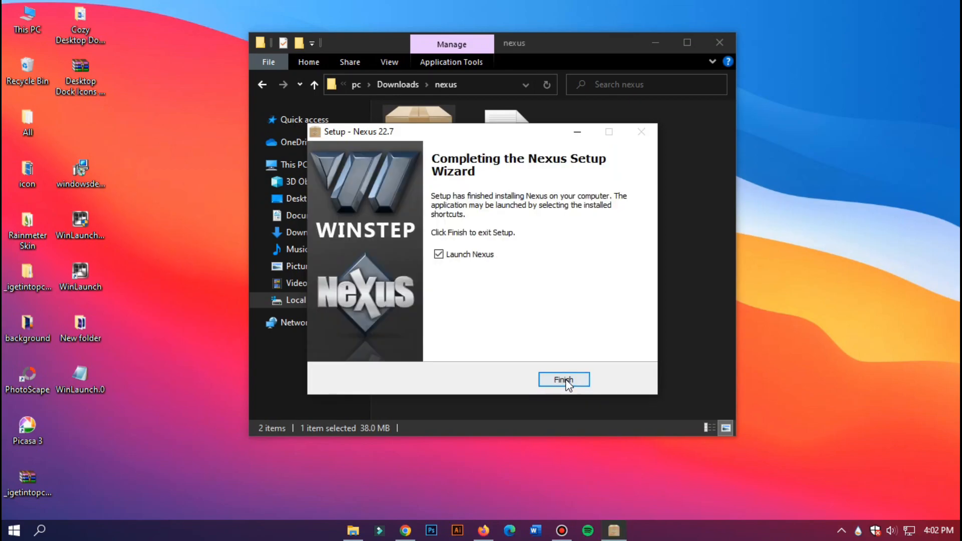
left_click(564, 380)
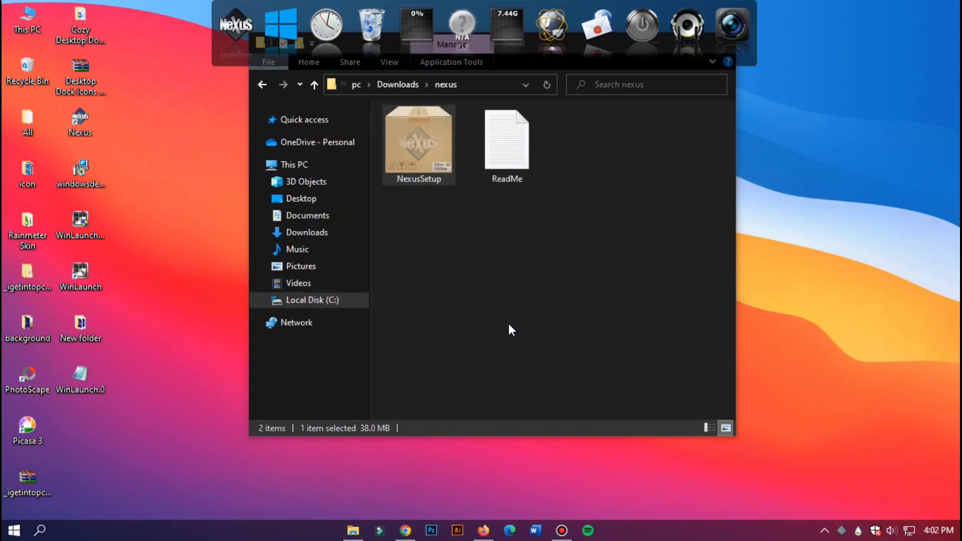
Step: Open the 2. Nexus Dock Files folder inside the extracted macOS Theme and display its contents as large icons
left_click(562, 251)
left_click_drag(488, 51, 489, 88)
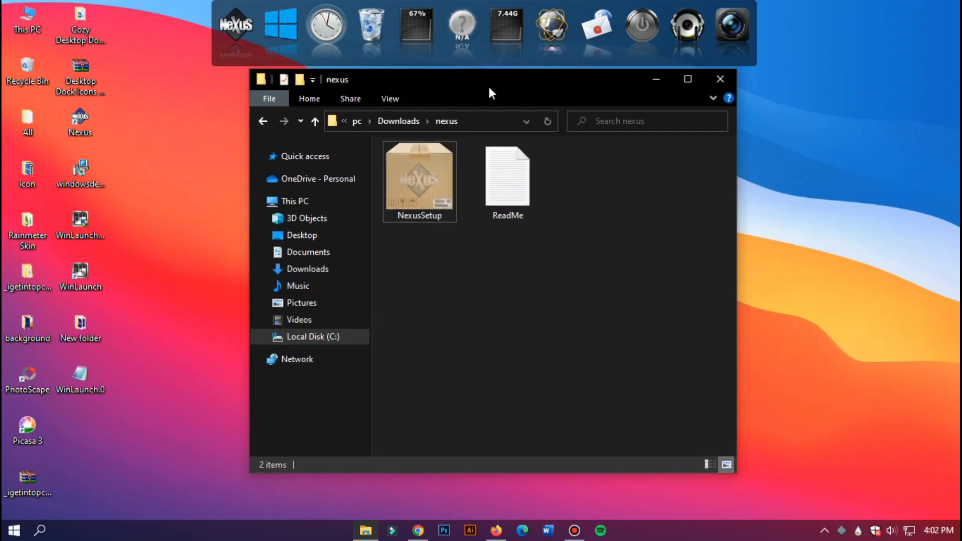
left_click(315, 123)
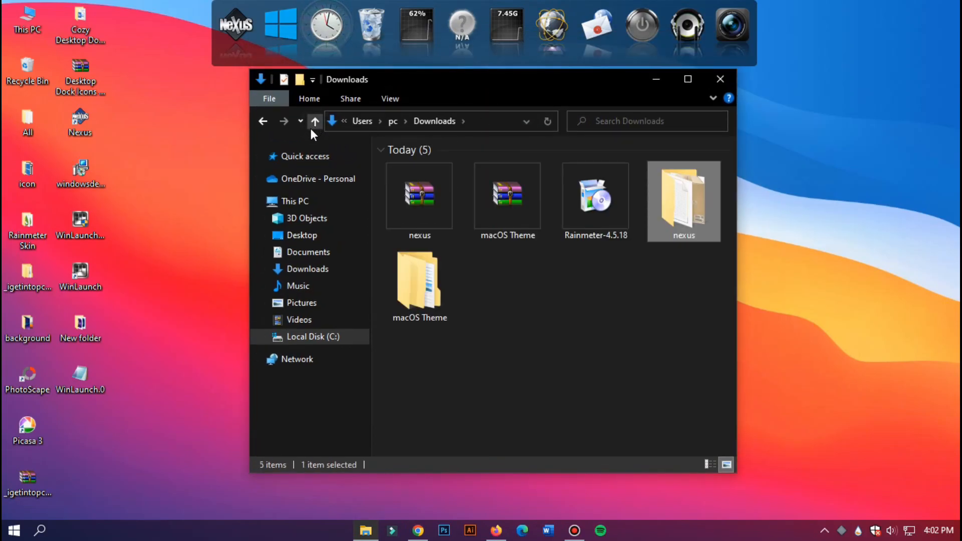
left_click(433, 289)
double_click(432, 290)
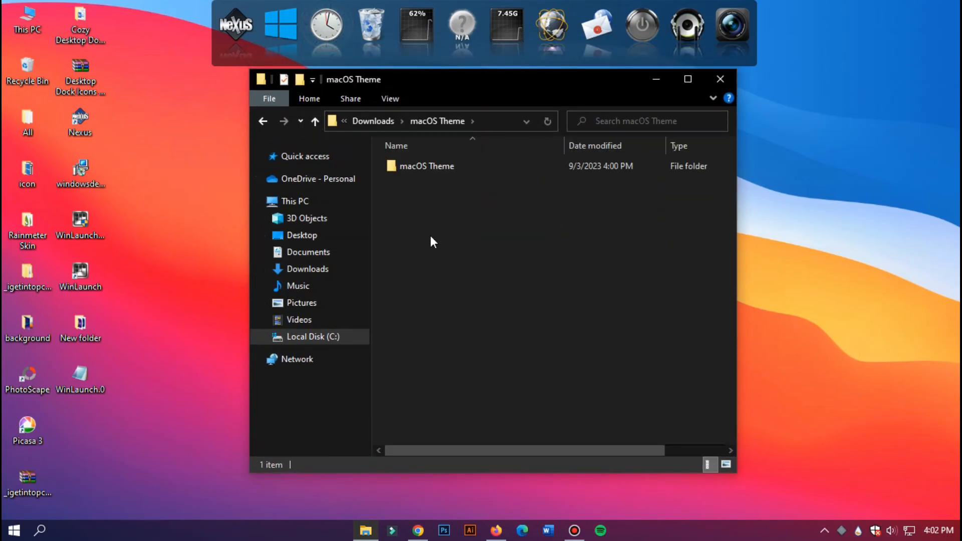
double_click(428, 170)
double_click(419, 193)
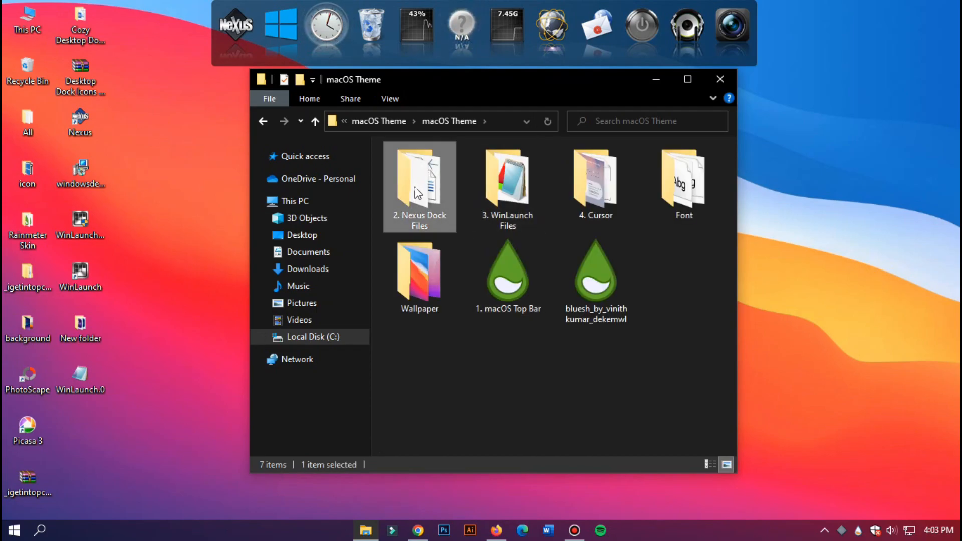
left_click(390, 99)
left_click(433, 118)
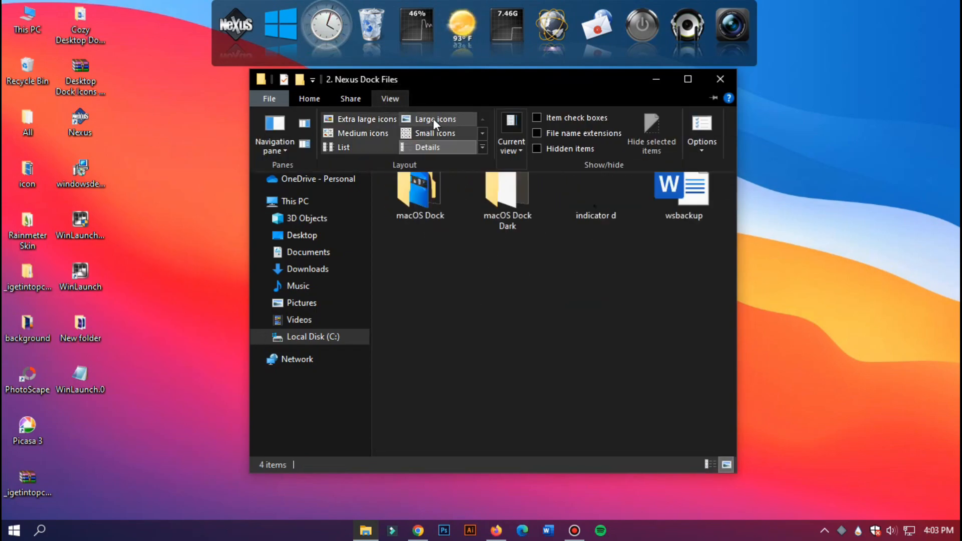
Step: Move the macOS Dock and macOS Dock Dark folders into the Winstep\NeXuS\Backgrounds folder under Documents, and close the File Explorer window
left_click_drag(461, 239, 507, 189)
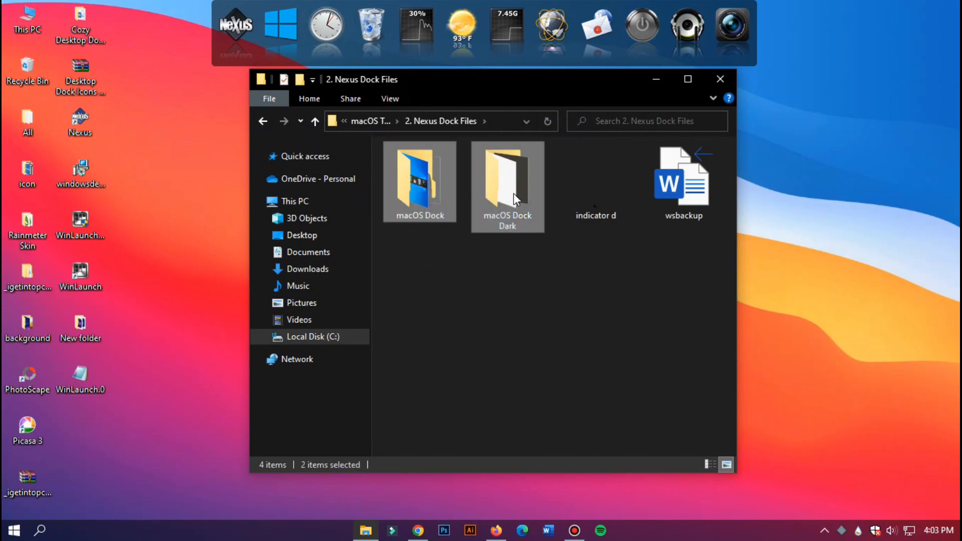
right_click(508, 189)
left_click(544, 399)
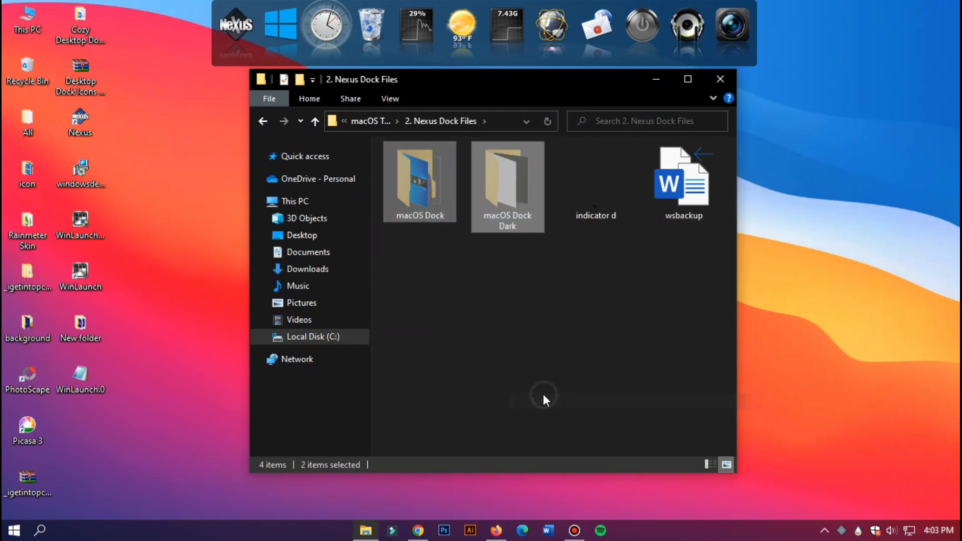
left_click(308, 253)
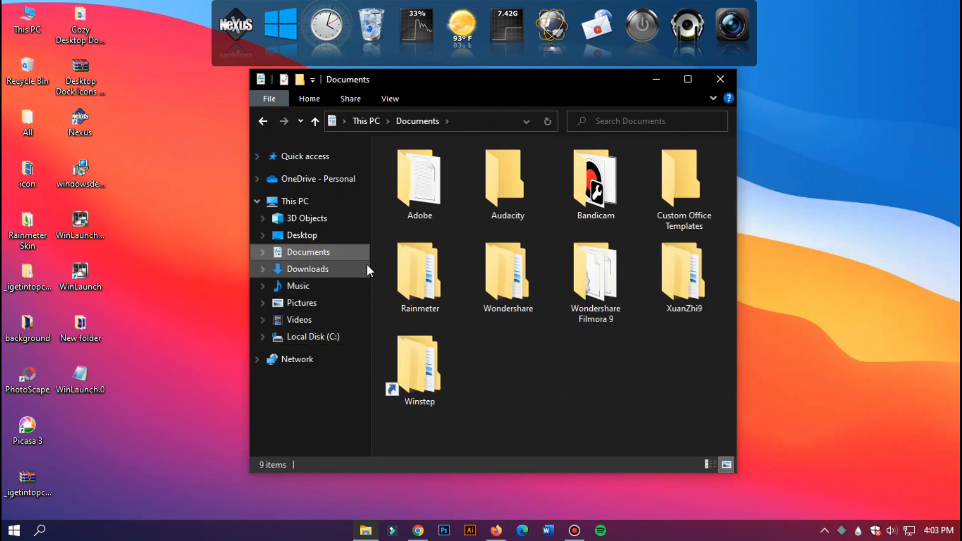
double_click(430, 372)
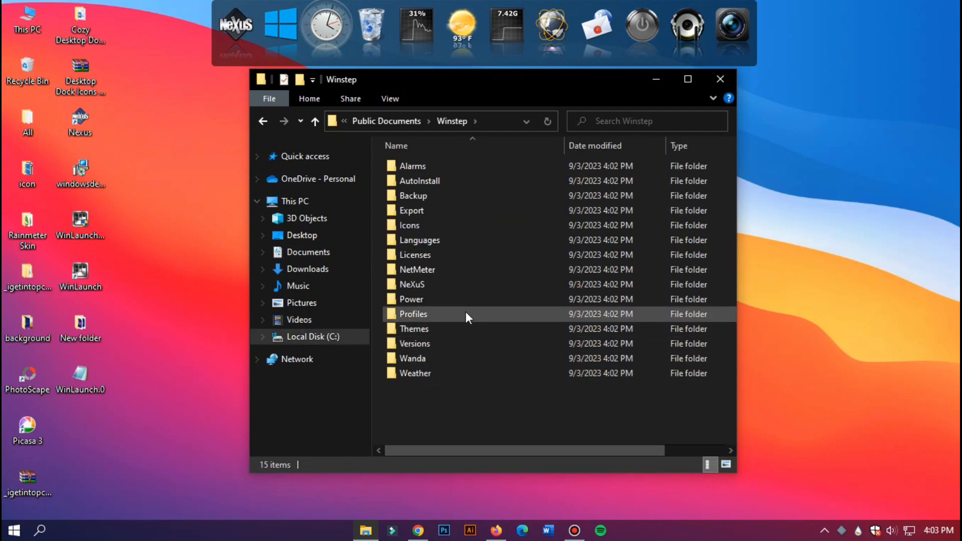
left_click(416, 285)
double_click(415, 285)
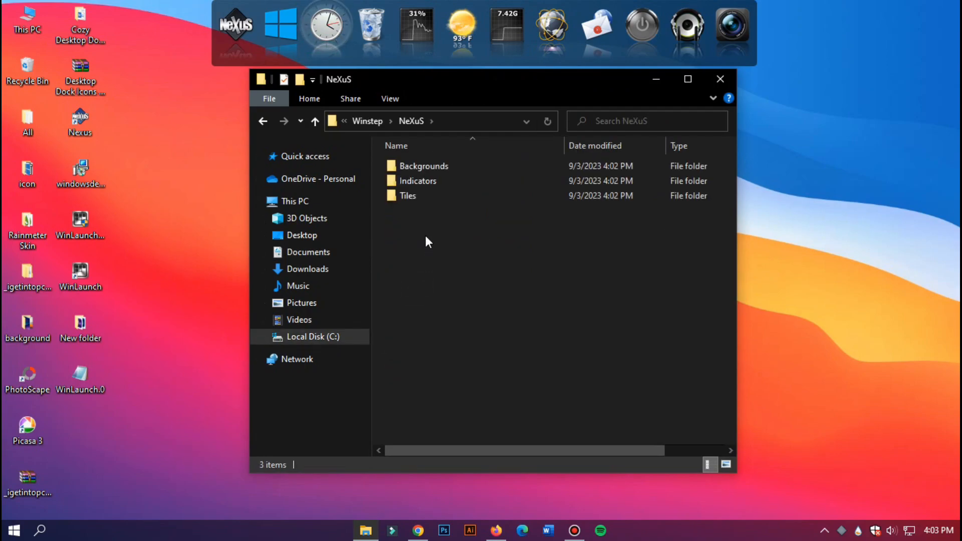
double_click(429, 167)
right_click(452, 300)
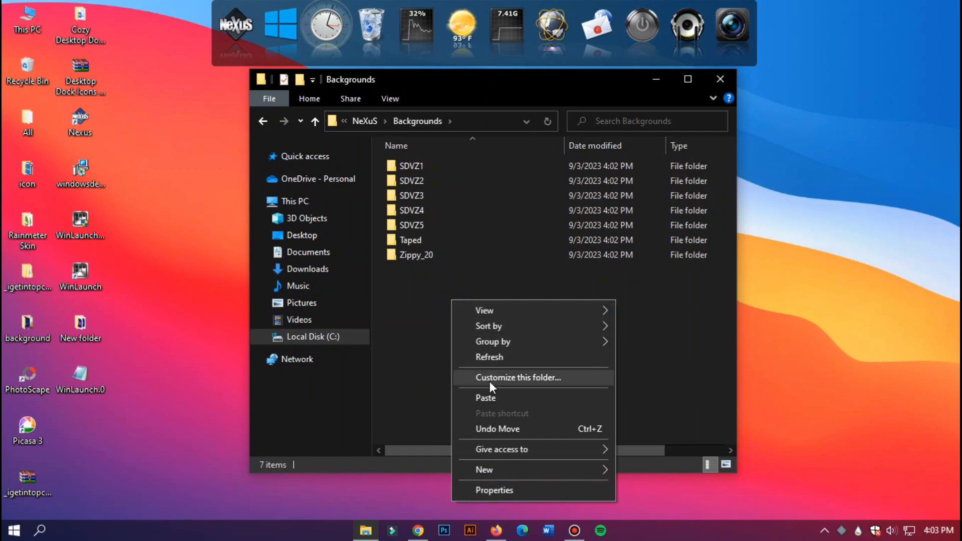
left_click(495, 399)
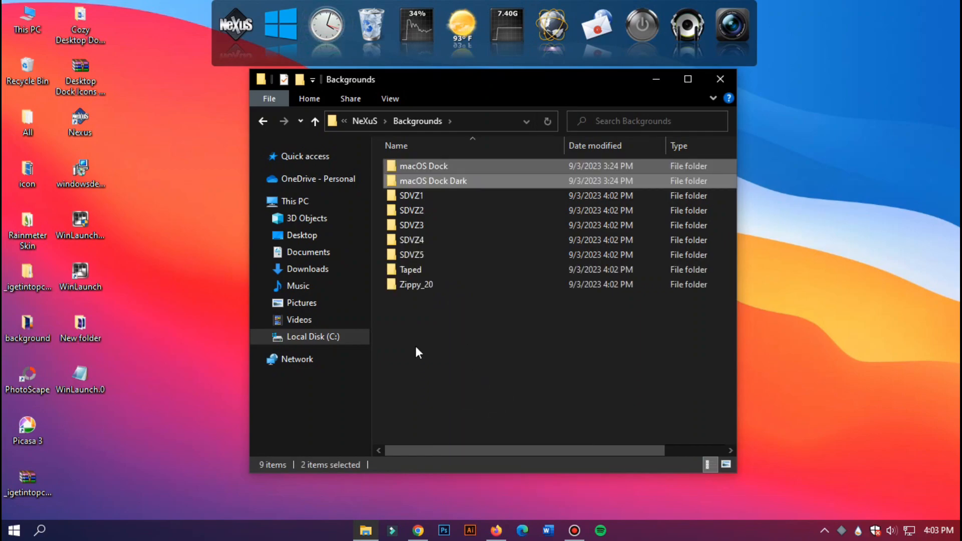
left_click(721, 79)
Step: Restore the Nexus configuration from the wsbackup file in the theme's 2. Nexus Dock Files folder and apply the preferences
left_click(239, 50)
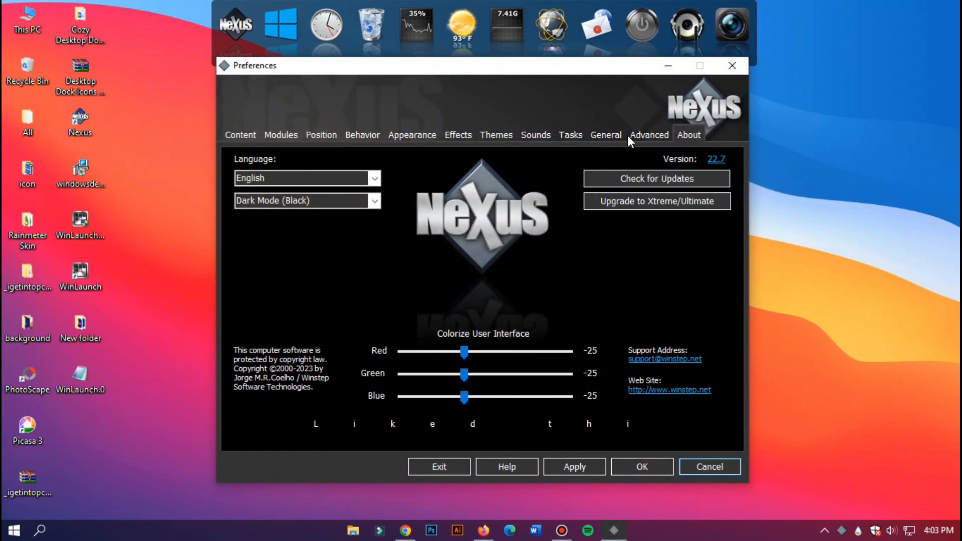
left_click(651, 134)
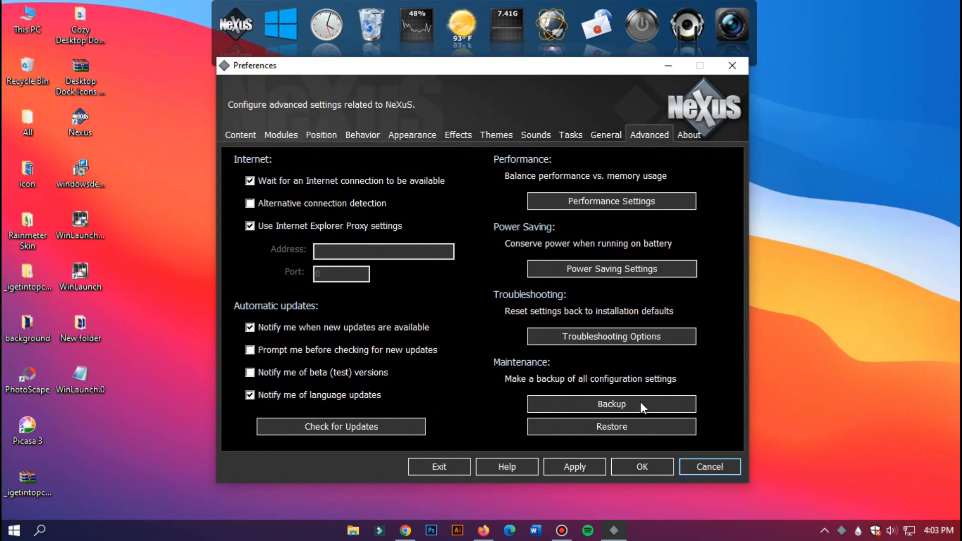
left_click(612, 426)
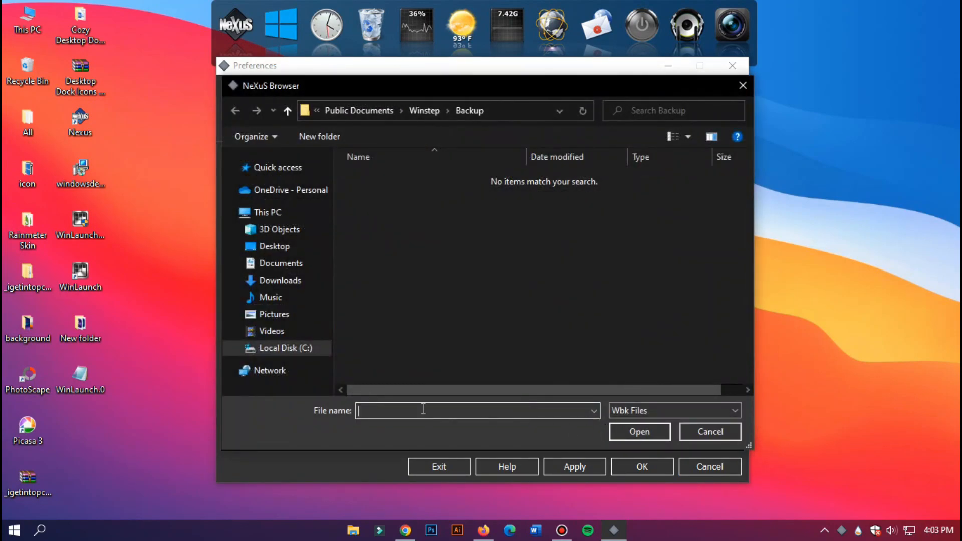
left_click(280, 282)
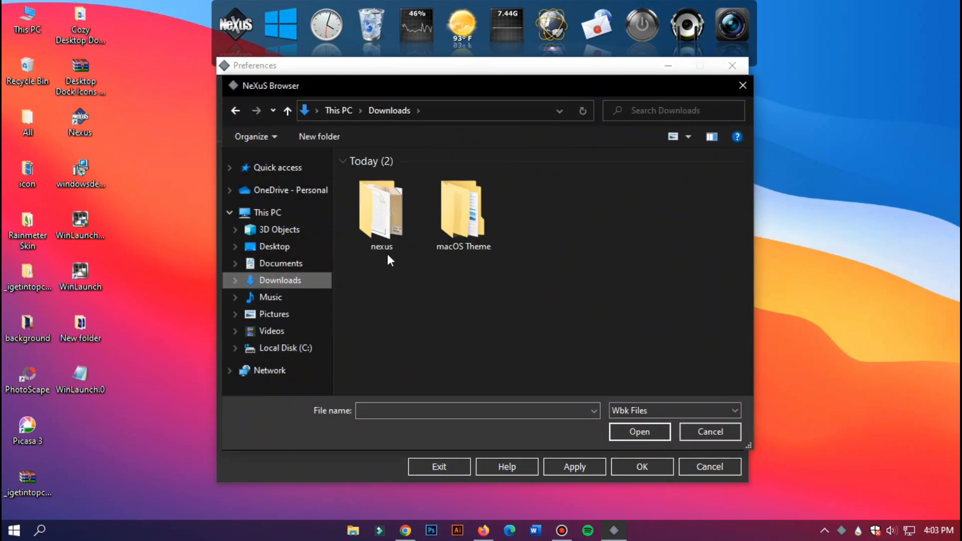
double_click(462, 213)
double_click(404, 176)
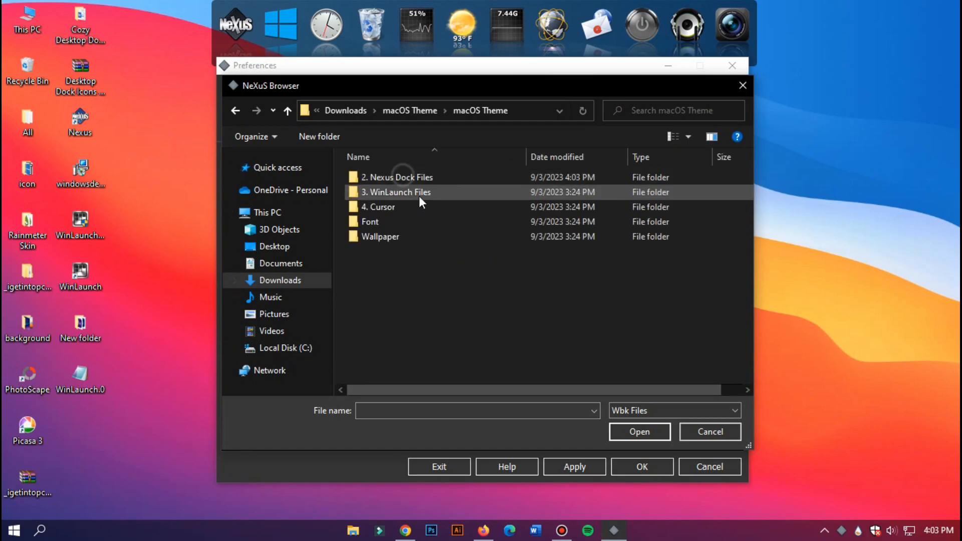
double_click(402, 179)
left_click(392, 179)
left_click(632, 432)
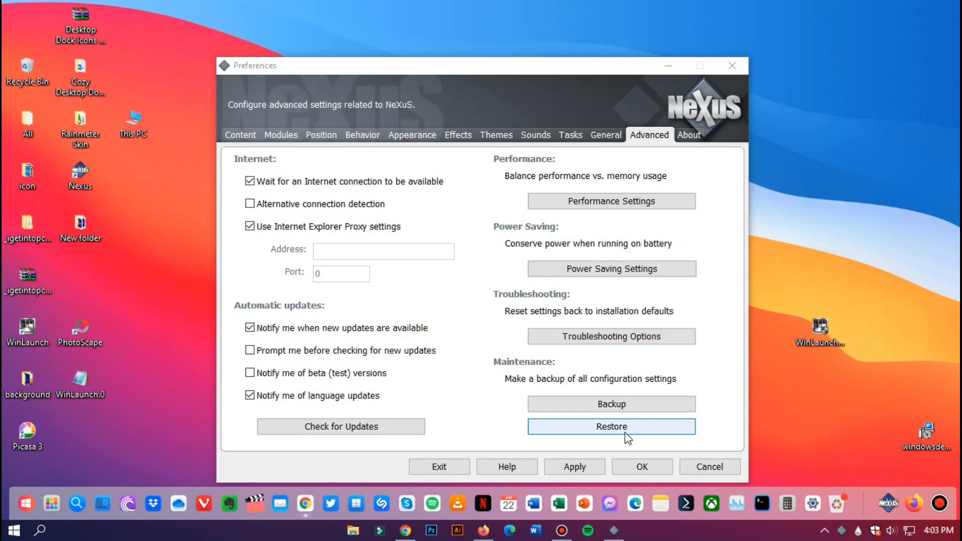
left_click(585, 467)
left_click(644, 468)
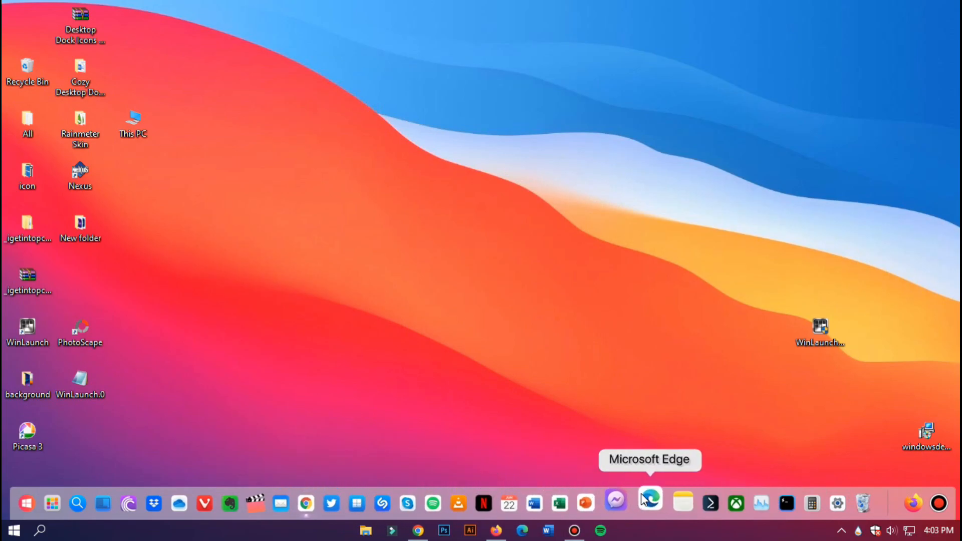
Step: Open a new File Explorer window and go to the inner macOS Theme folder in Downloads
left_click(367, 532)
left_click_drag(541, 90, 529, 67)
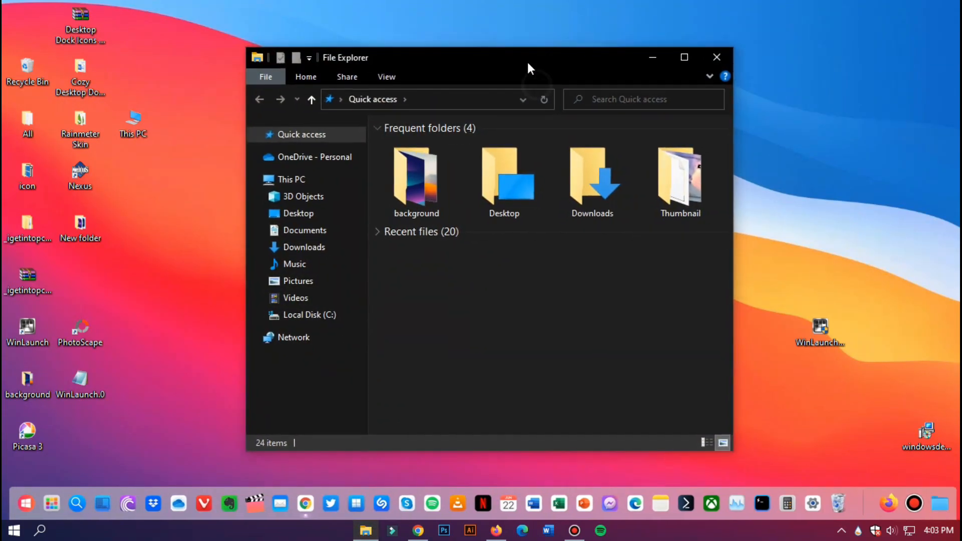
left_click(306, 249)
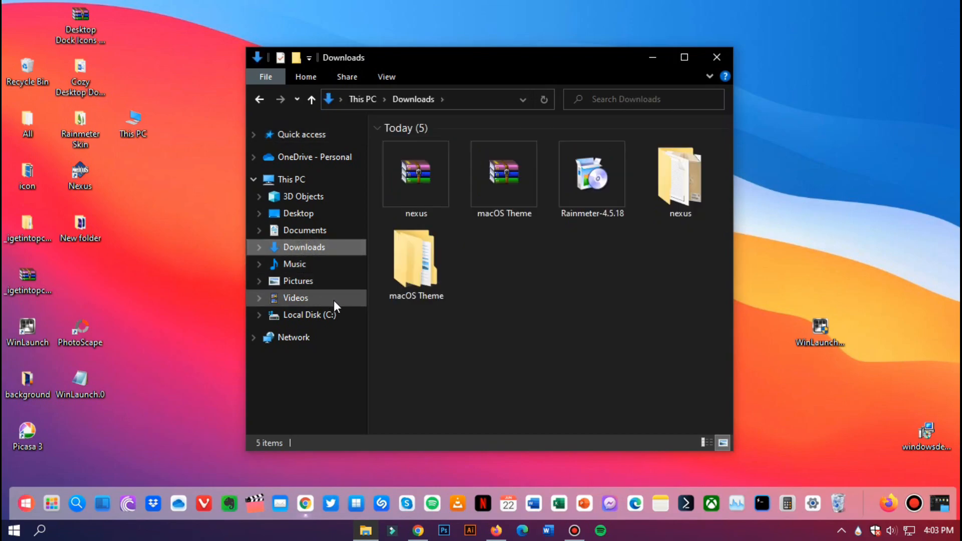
double_click(417, 259)
double_click(416, 158)
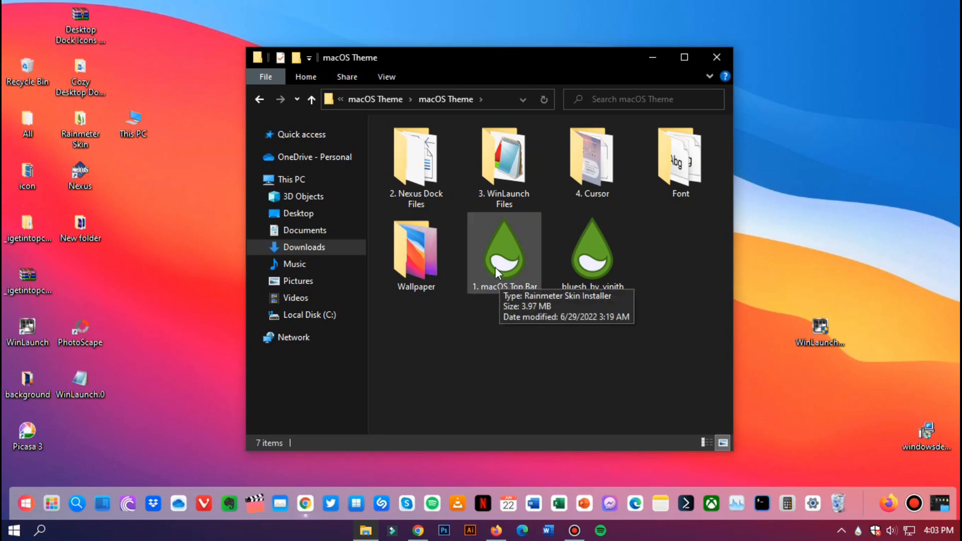
Step: Install the 1. macOS Top Bar Rainmeter skin from the macOS Theme folder and close the File Explorer window
double_click(502, 277)
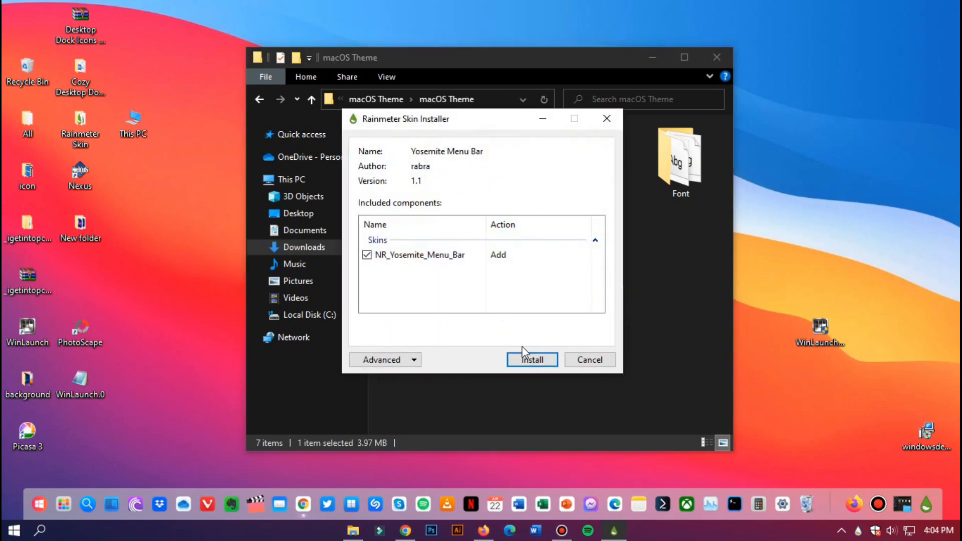
left_click(525, 358)
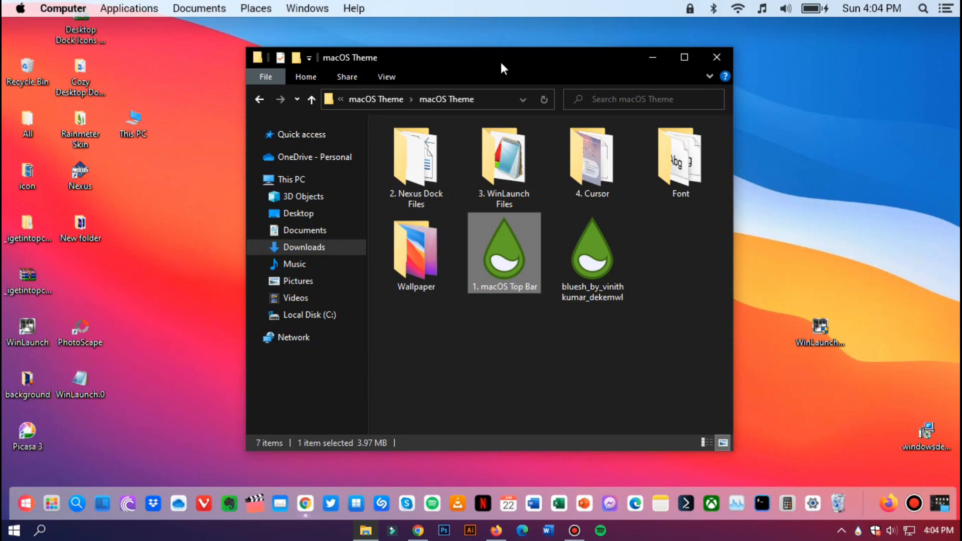
left_click(716, 58)
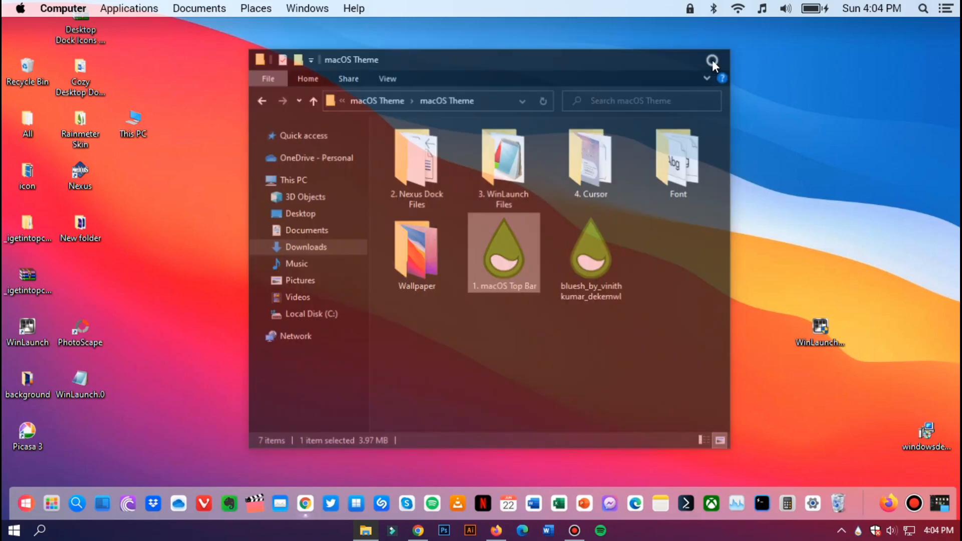
Step: Switch to Firefox, download the WinLaunch installer from winlaunch.org, and show the downloaded file in its folder with the browser minimized
left_click(494, 535)
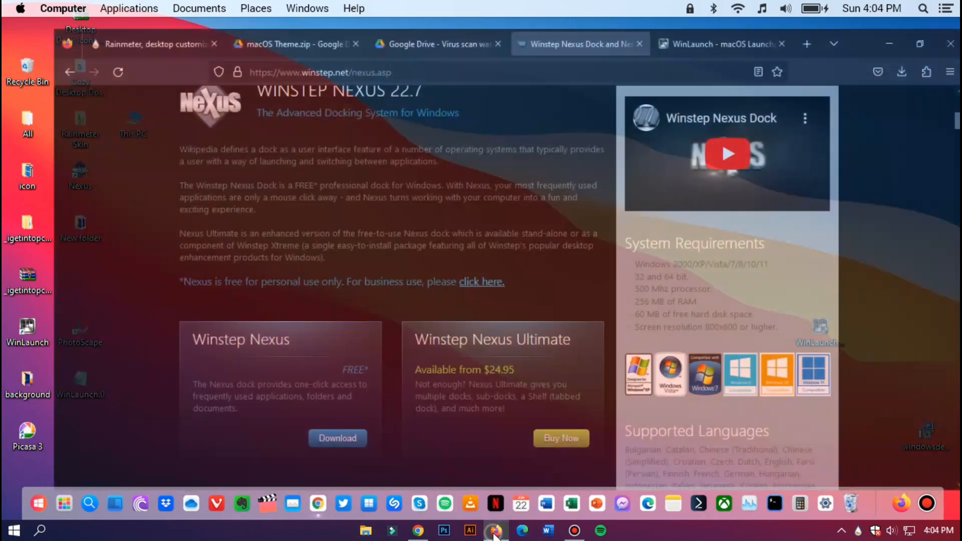
left_click(688, 17)
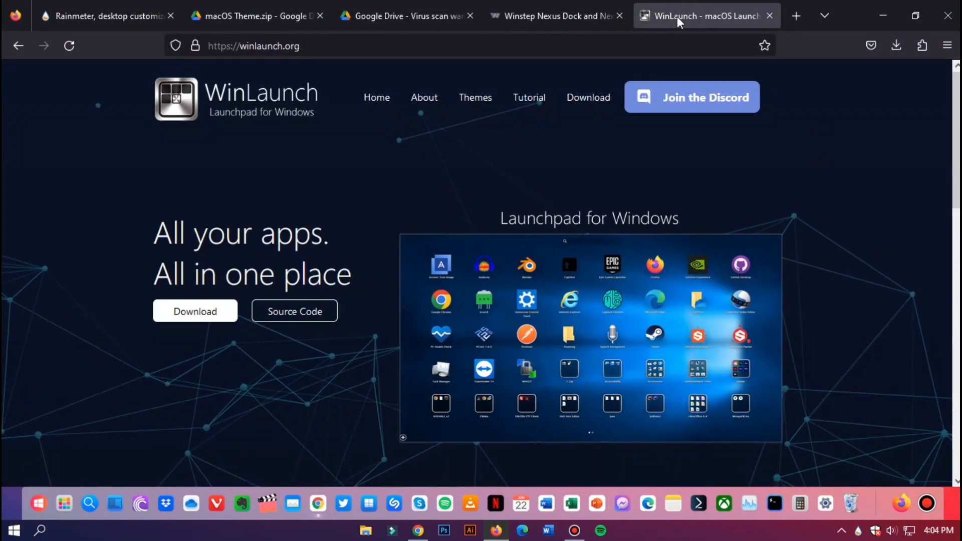
left_click(192, 314)
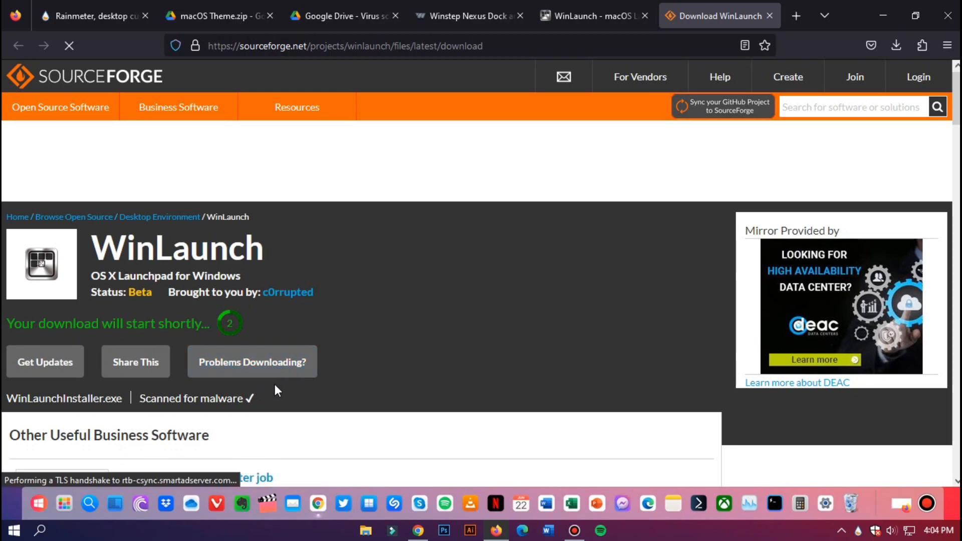
scroll(282, 380, "down", 2)
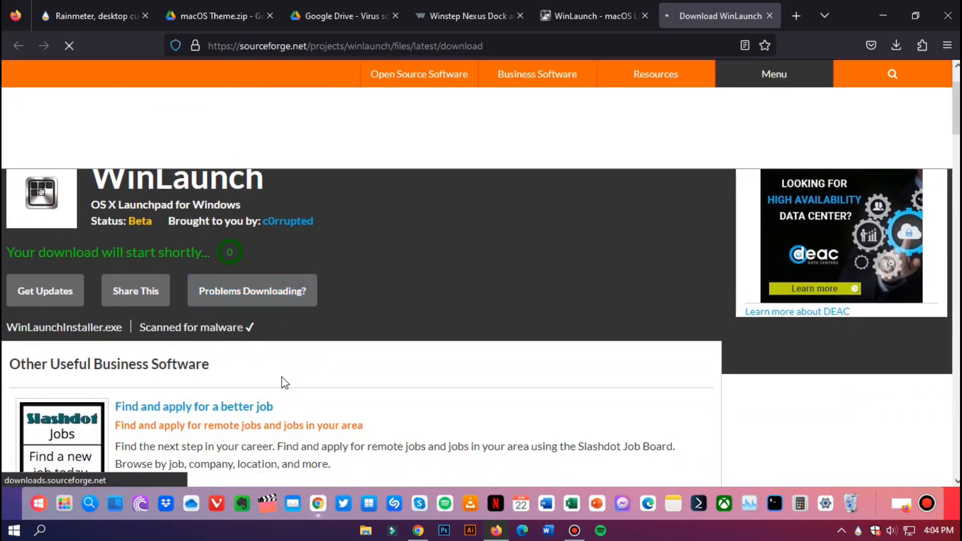
scroll(286, 375, "up", 2)
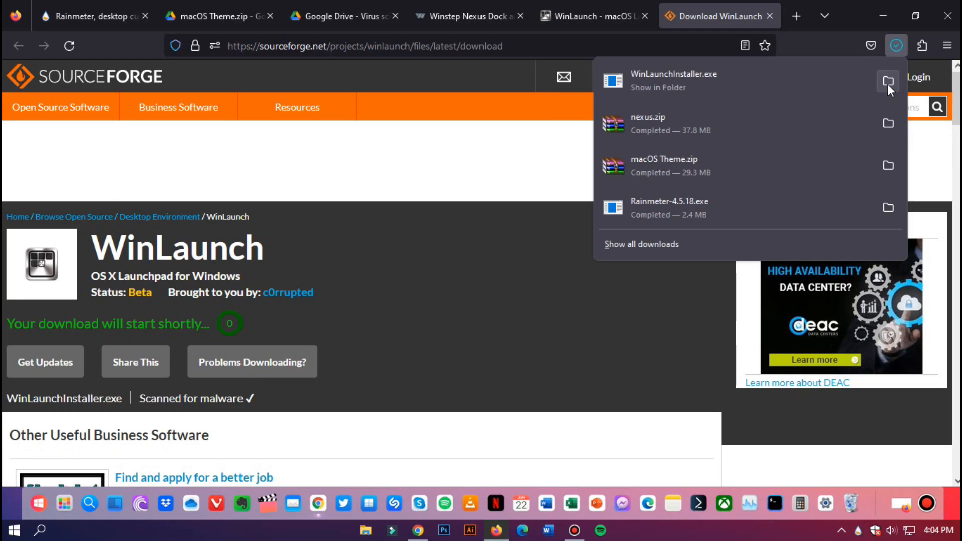
left_click(888, 83)
left_click(884, 16)
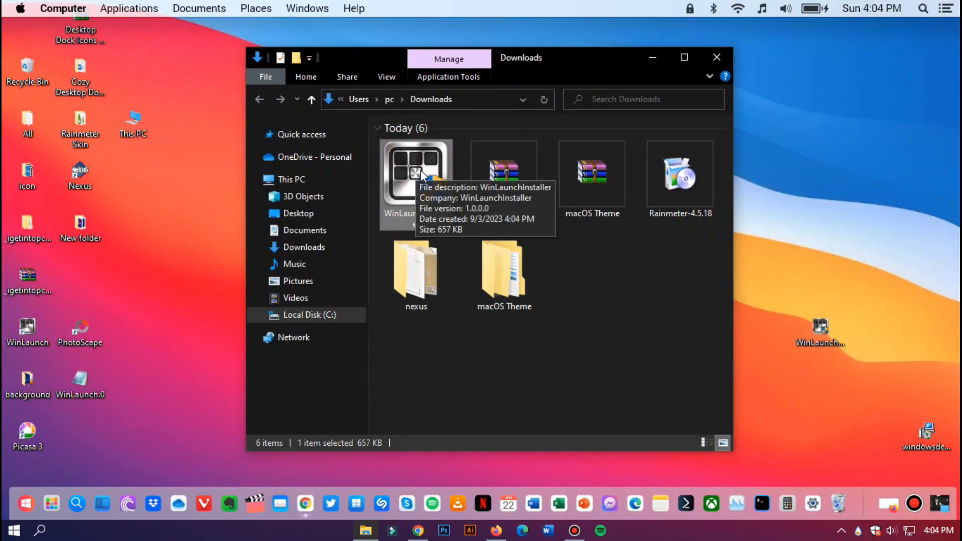
left_click_drag(577, 64, 522, 71)
double_click(357, 180)
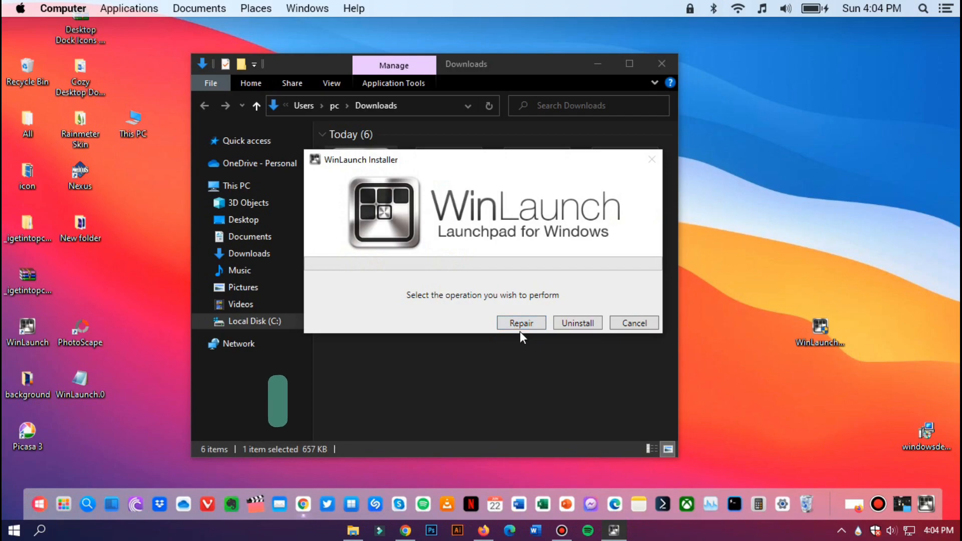
left_click(637, 326)
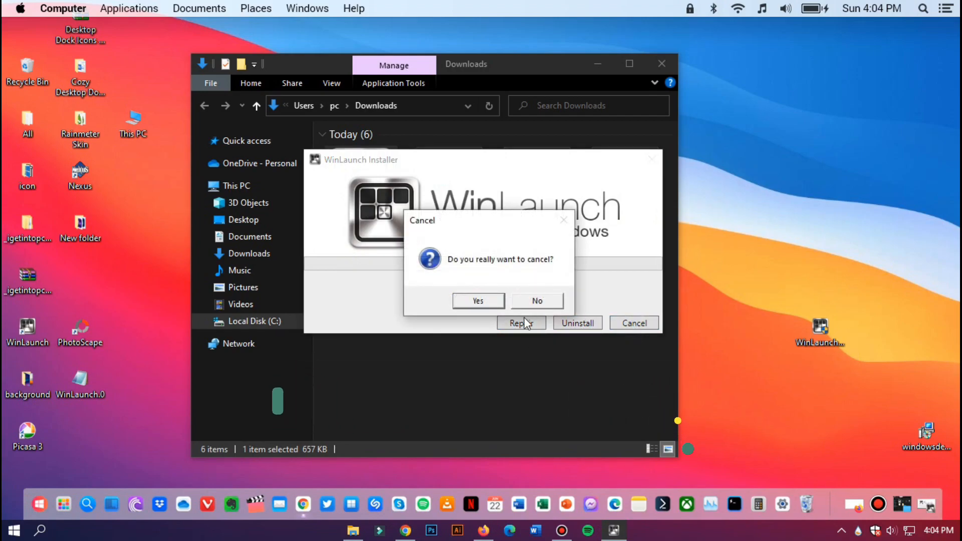
left_click(476, 303)
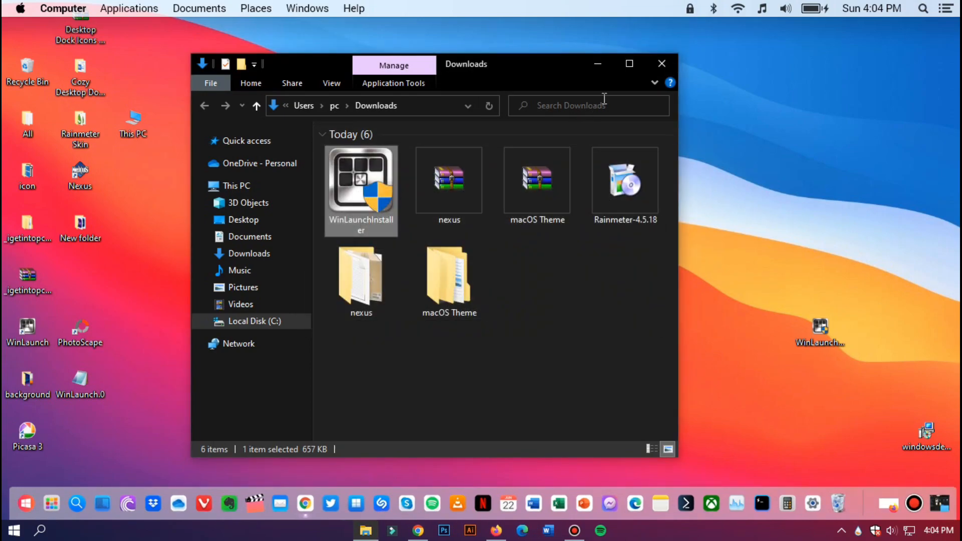
Step: Close the Downloads window and set the taskbar to hide automatically in desktop mode with its location on screen at Top
left_click(661, 63)
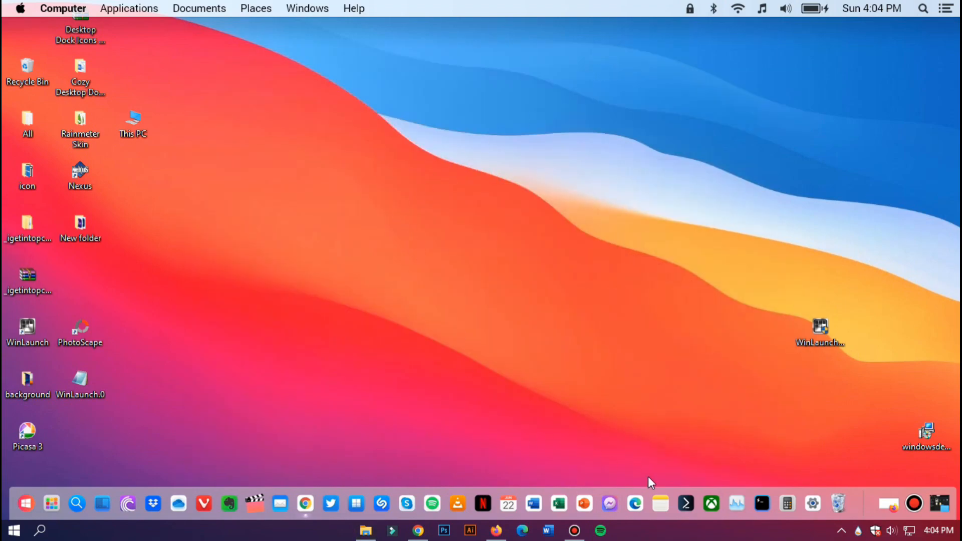
right_click(649, 533)
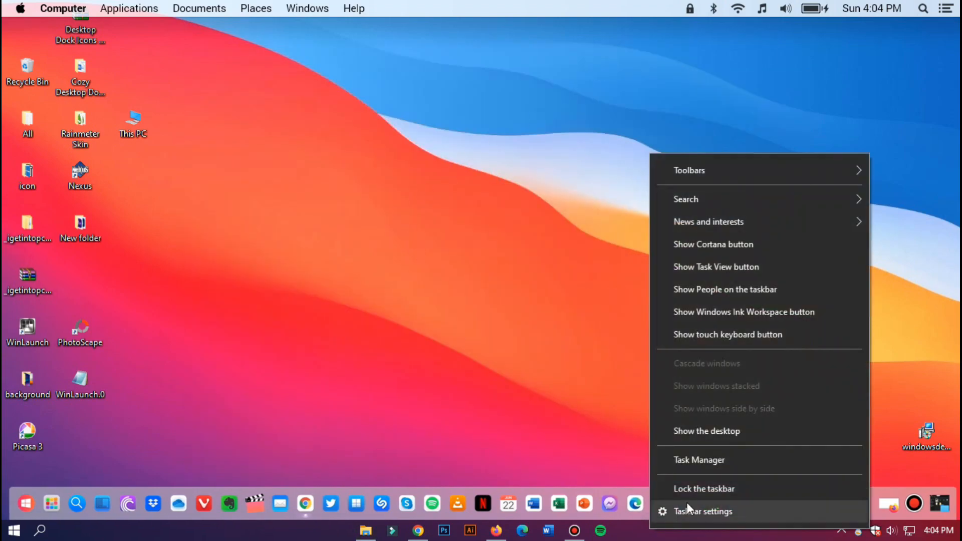
left_click(690, 510)
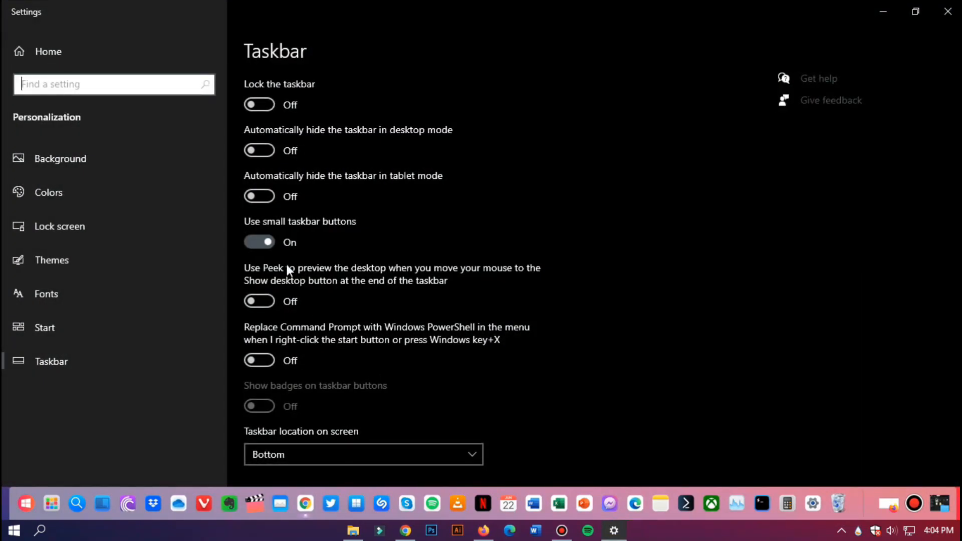
left_click(260, 151)
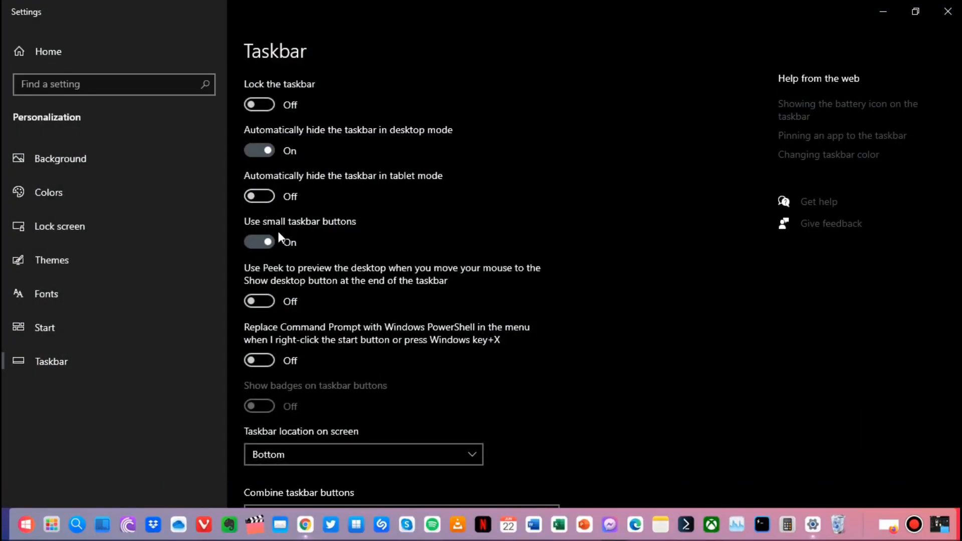
left_click(308, 450)
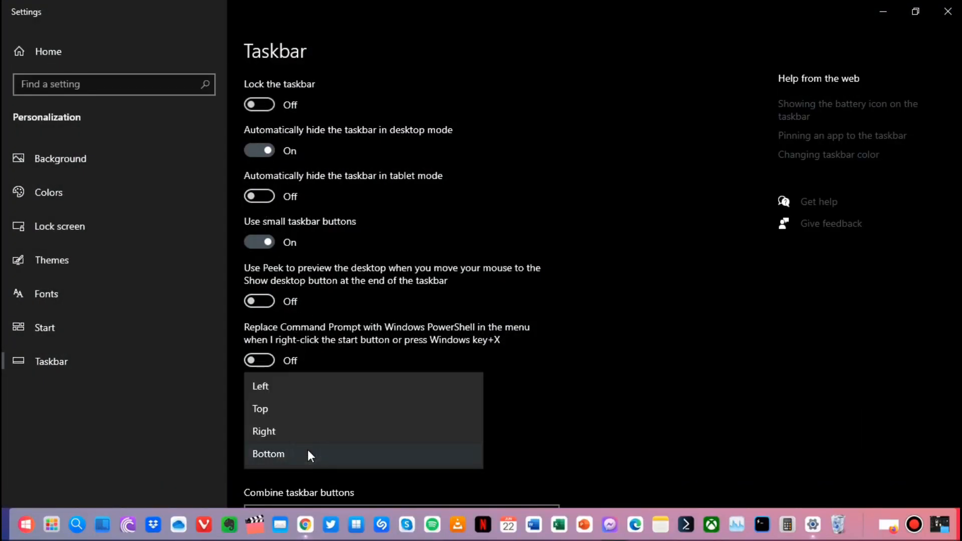
left_click(265, 408)
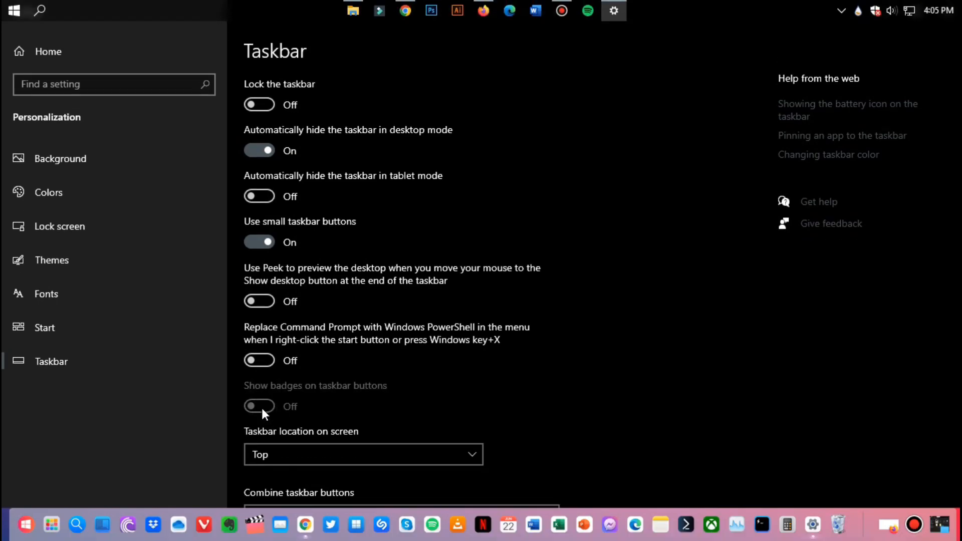
left_click(947, 12)
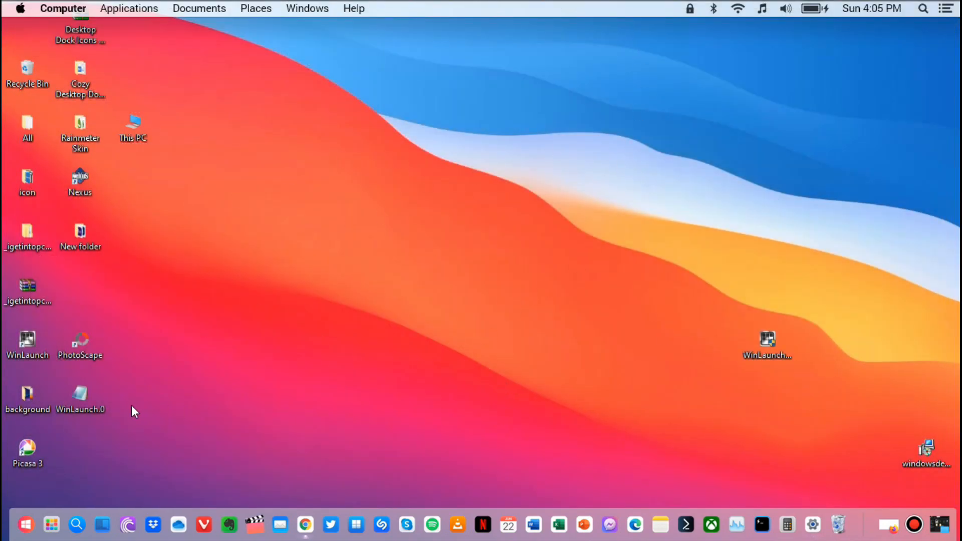
Step: Launch WinLaunch from the desktop and restore its configuration from the WinLaunch backup file in the theme's 3. WinLaunch Files folder
double_click(31, 341)
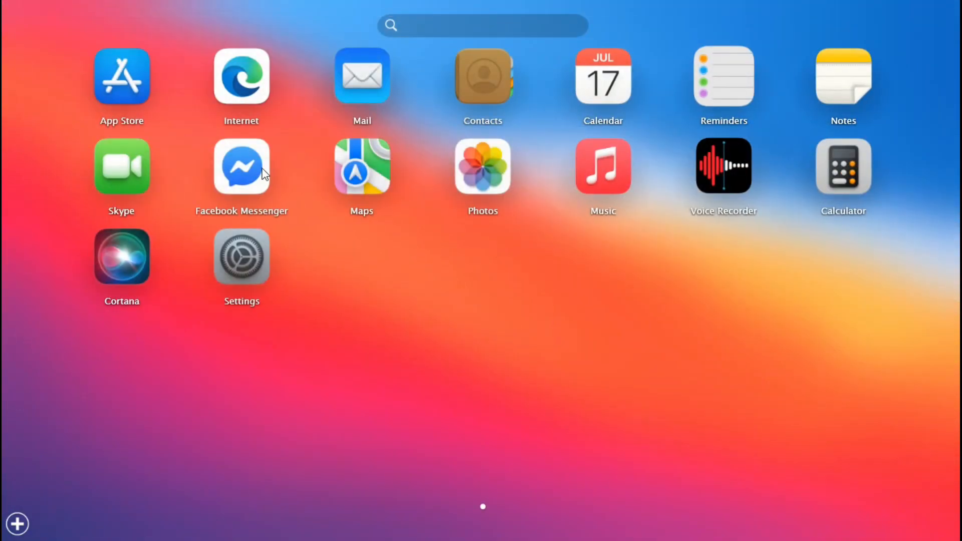
left_click(15, 524)
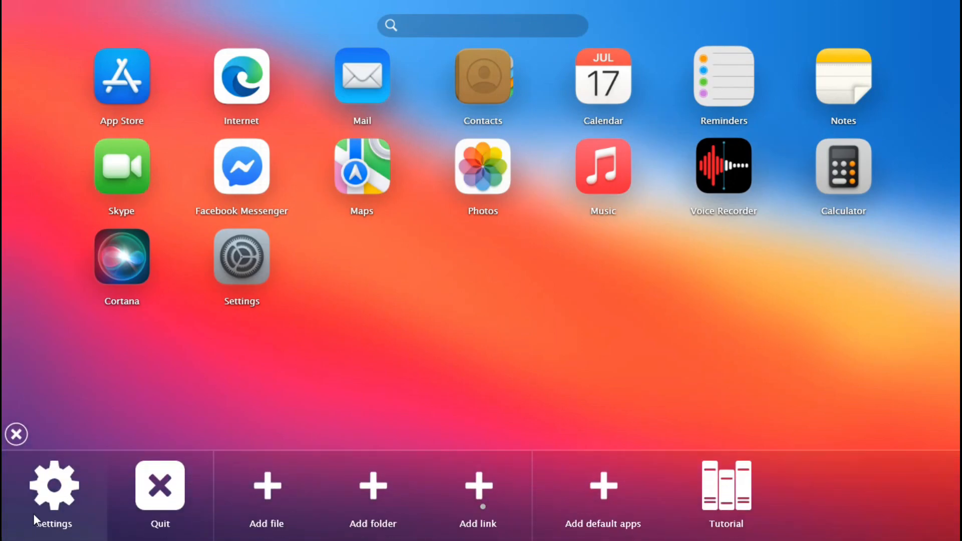
left_click(70, 496)
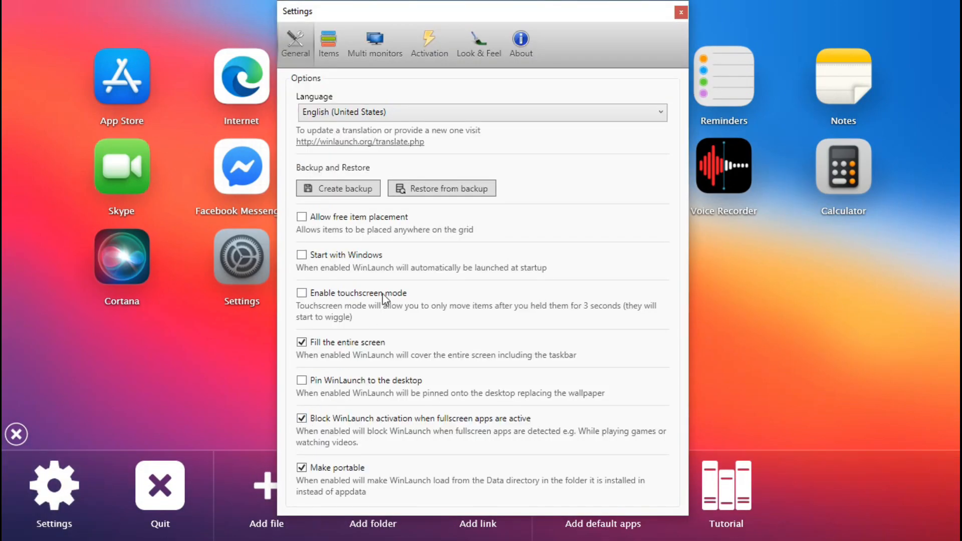
left_click(454, 190)
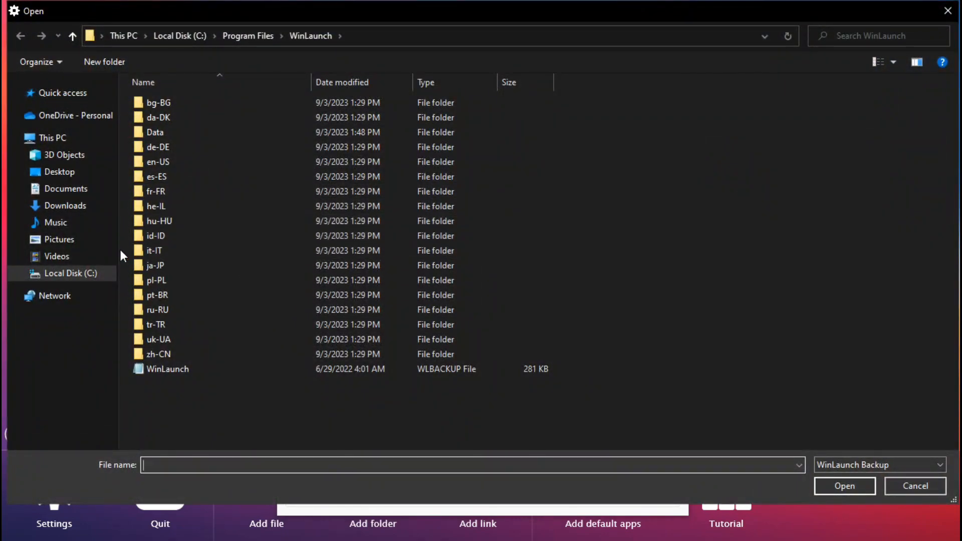
left_click(60, 204)
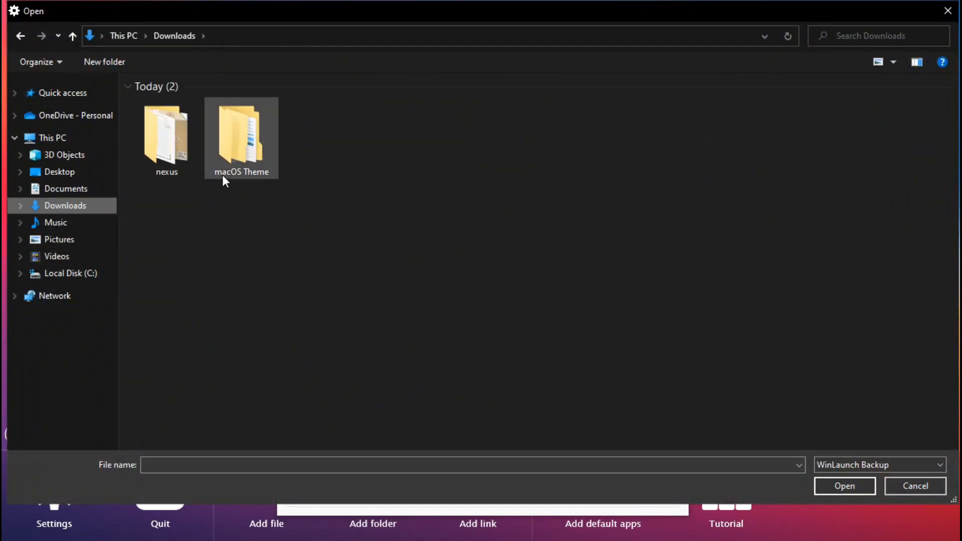
double_click(245, 145)
double_click(182, 102)
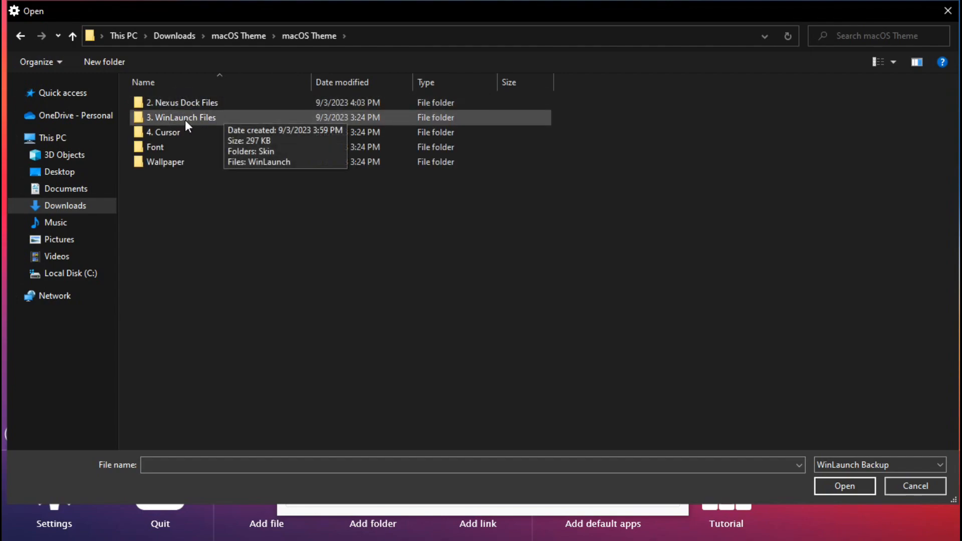
double_click(185, 118)
left_click(177, 119)
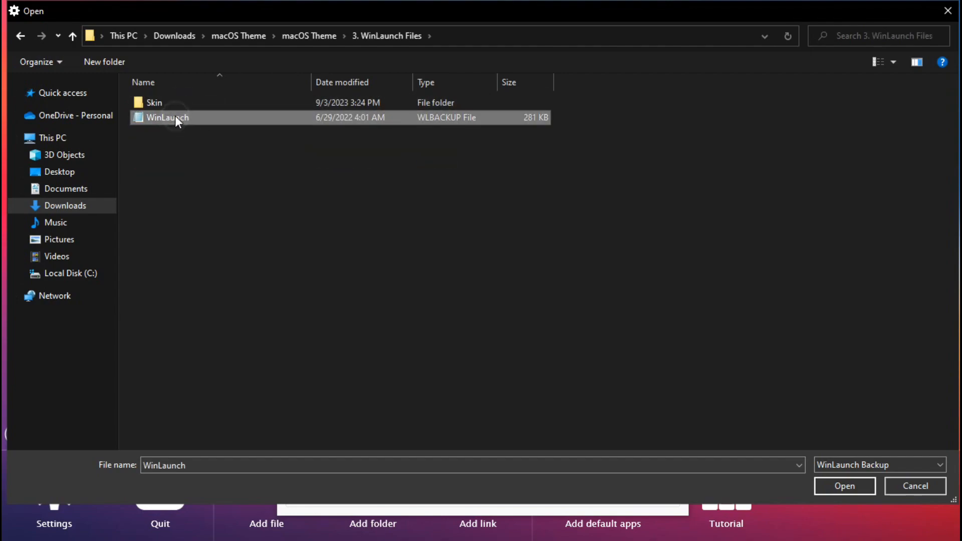
left_click(844, 486)
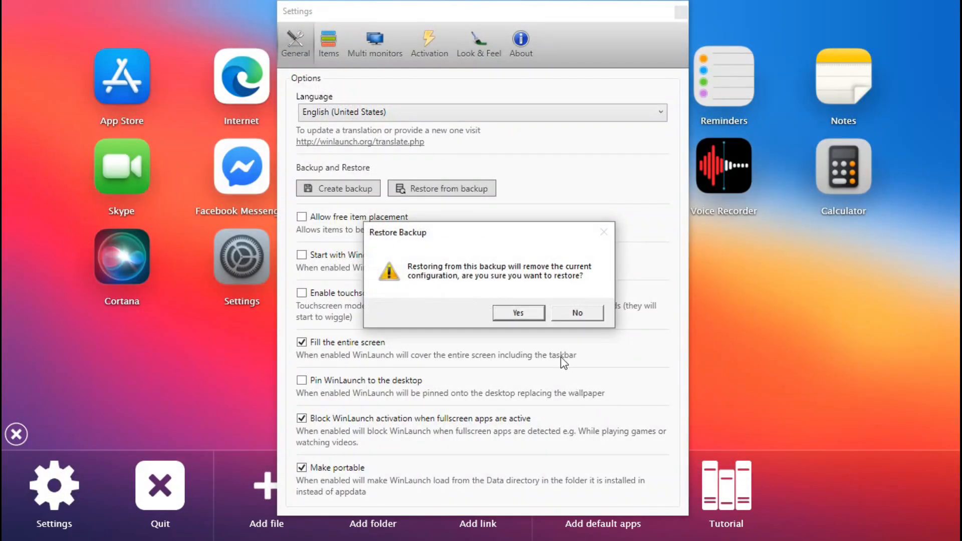
left_click(519, 313)
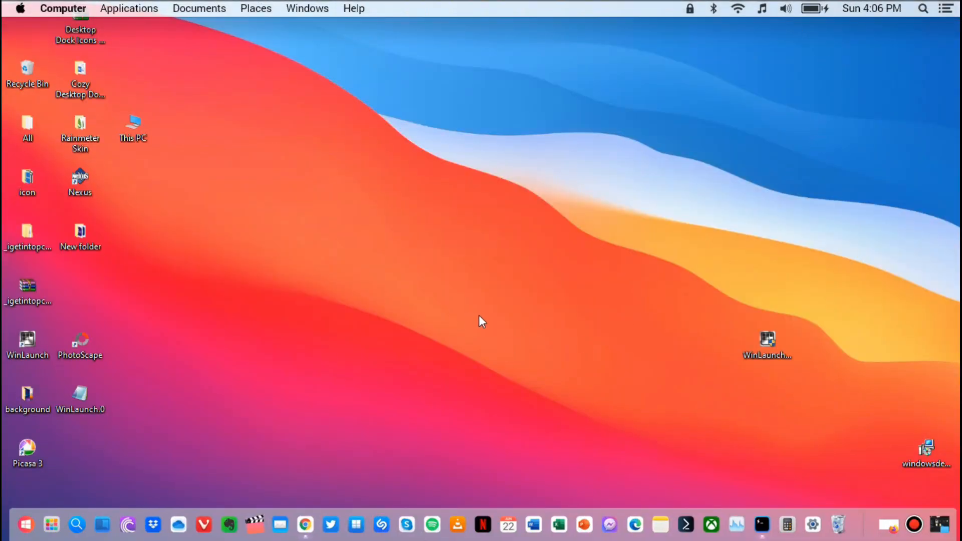
Step: Hide all the icons on the desktop
right_click(333, 209)
mouse_move(361, 220)
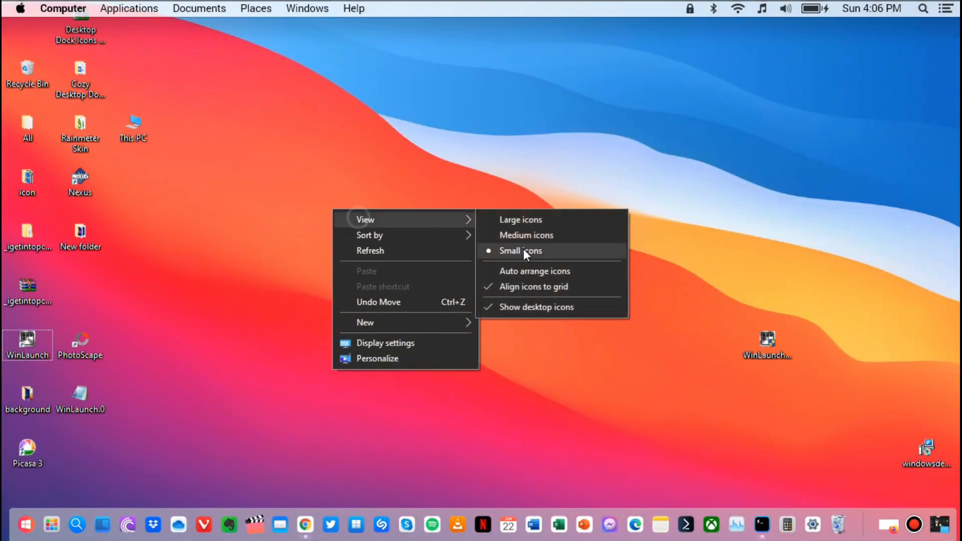
left_click(519, 309)
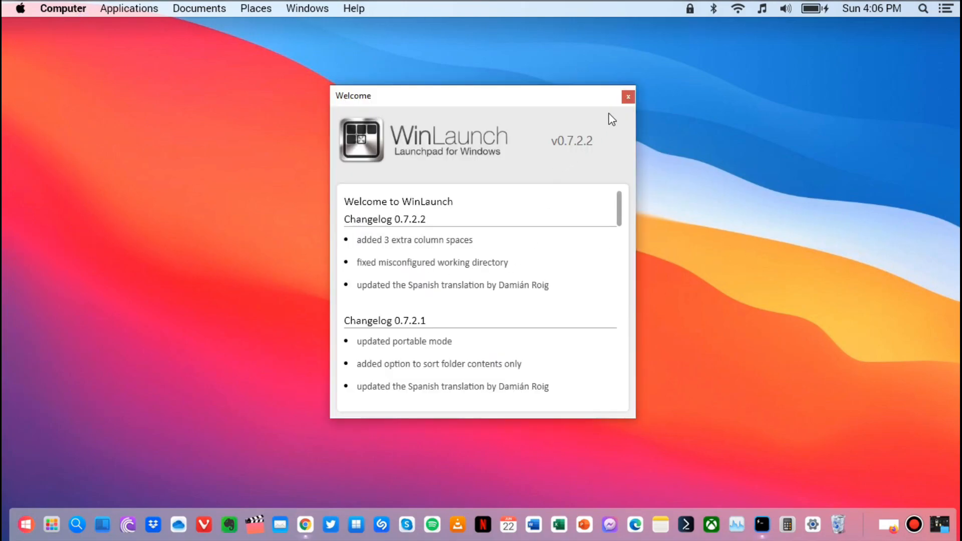
Step: Close the WinLaunch welcome window, check the launchpad and its options bar, and return to the desktop
left_click(629, 97)
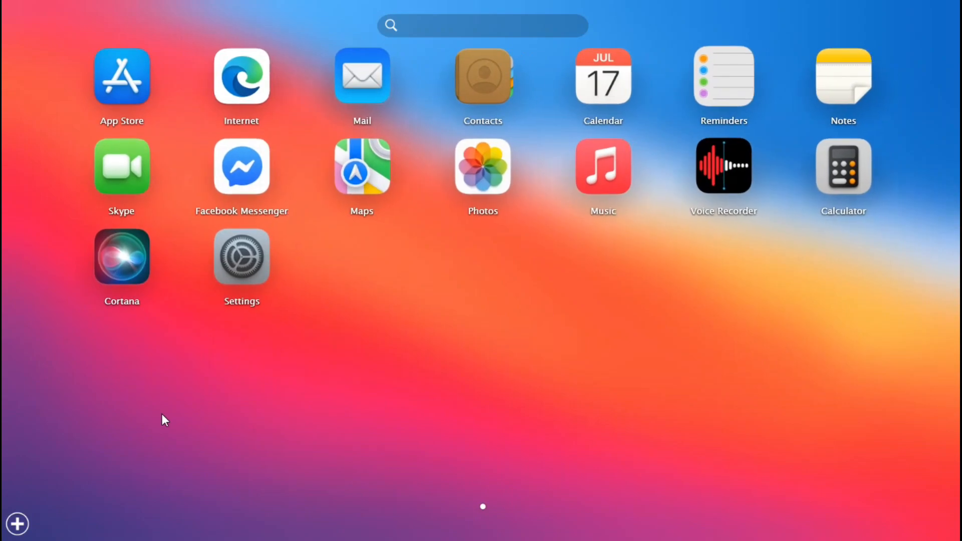
left_click(16, 524)
left_click(17, 433)
left_click(625, 341)
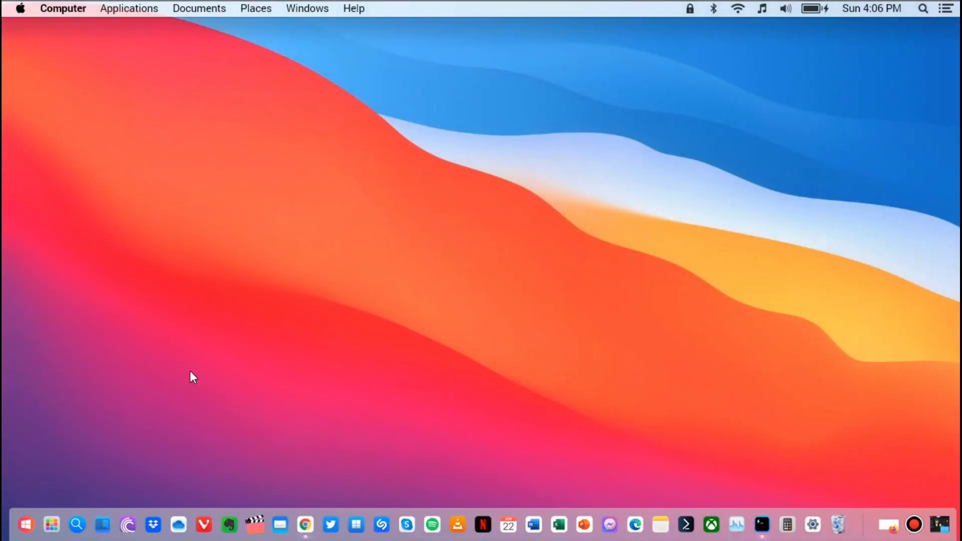
Step: Try the dock's Launchpad item and shorten the path in its properties to C:\Program Files\WinLaunch\WinLaunch
left_click(53, 524)
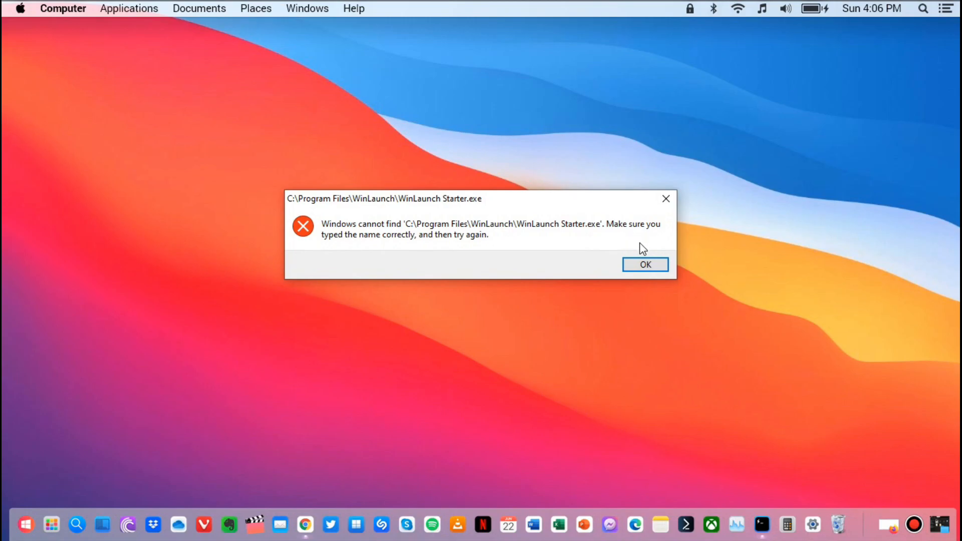
left_click(647, 265)
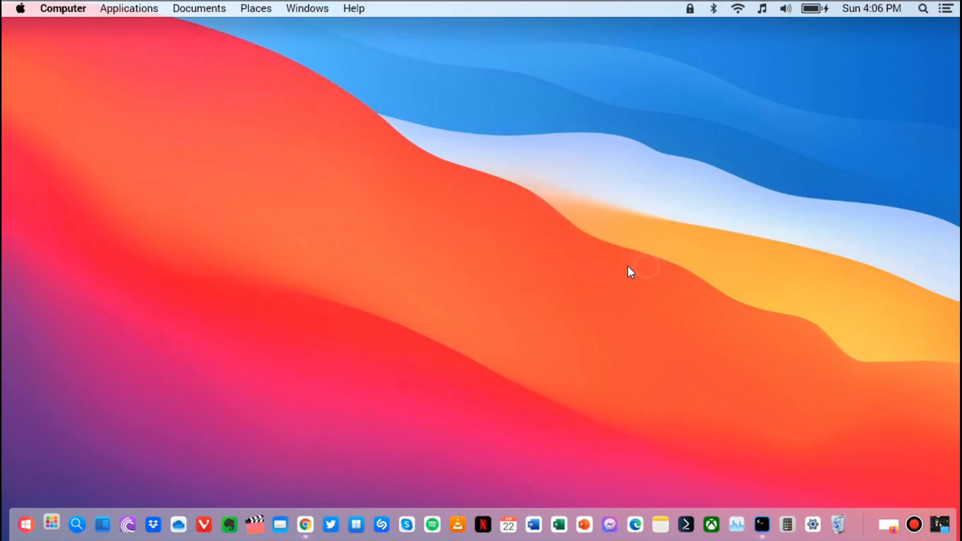
right_click(50, 520)
left_click(96, 392)
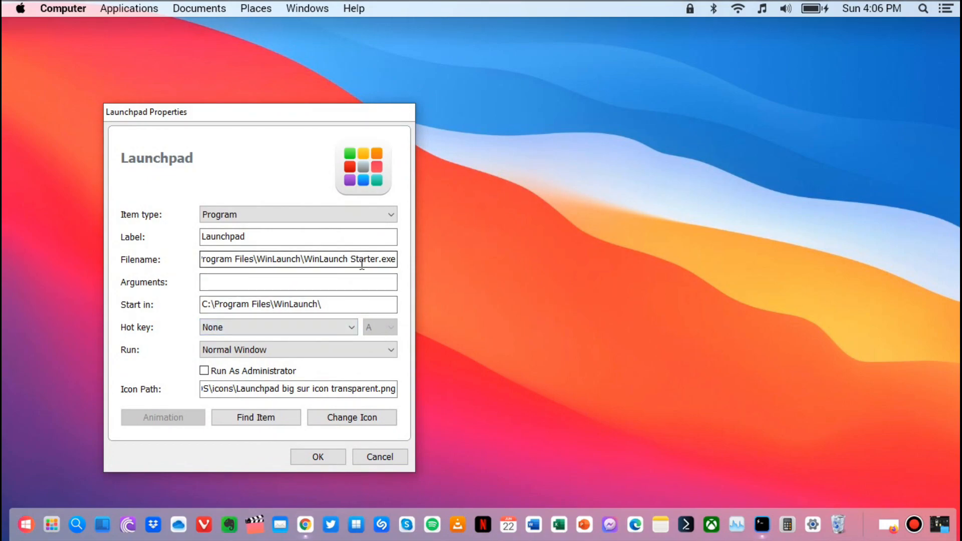
left_click_drag(376, 261, 380, 261)
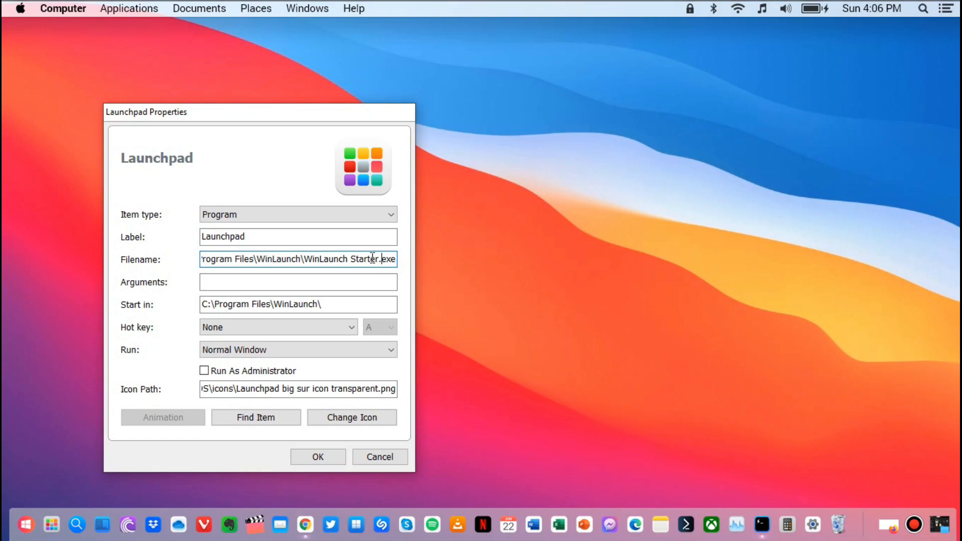
left_click_drag(348, 259, 402, 266)
key("BackSpace")
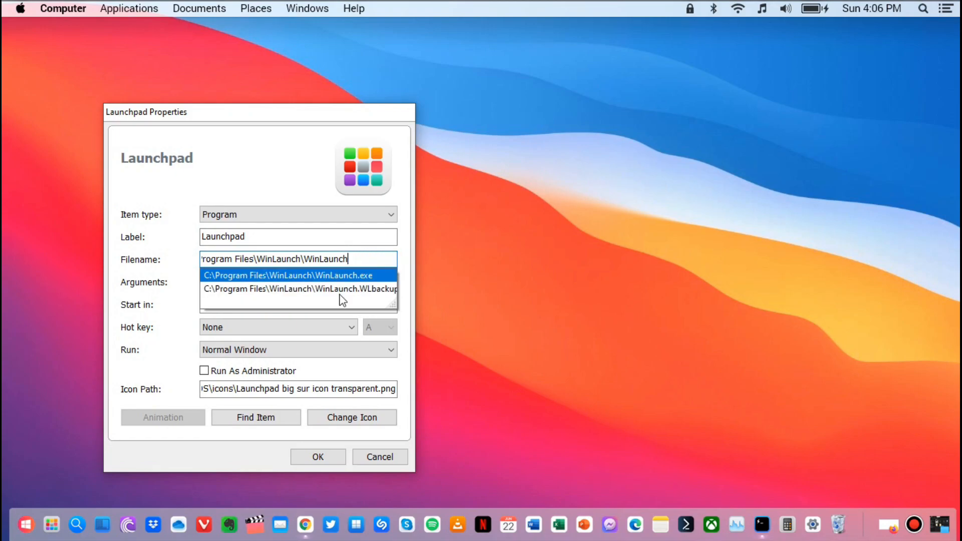
left_click(320, 456)
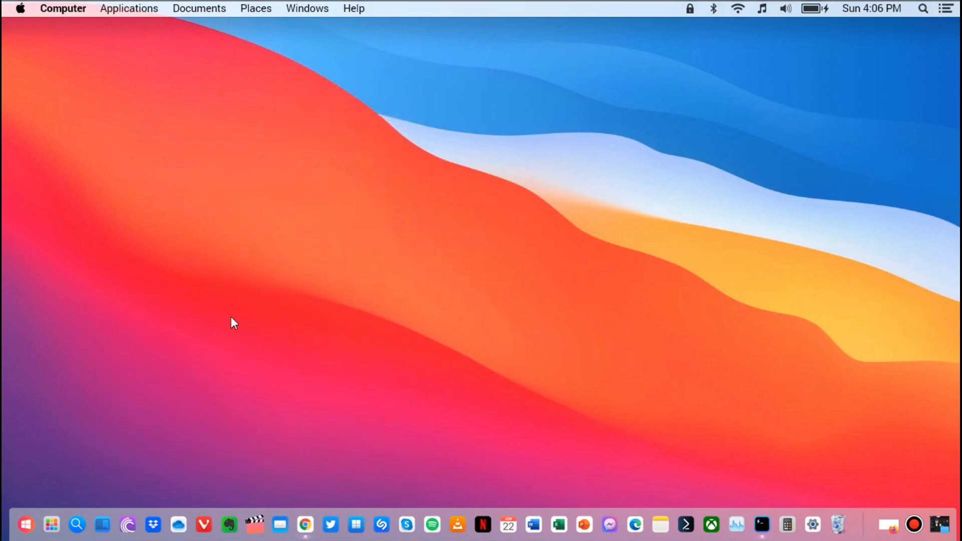
Step: Open the launchpad from the dock and add the files from Adobe After Effects through gcleaner from the desktop's New folder
left_click(52, 522)
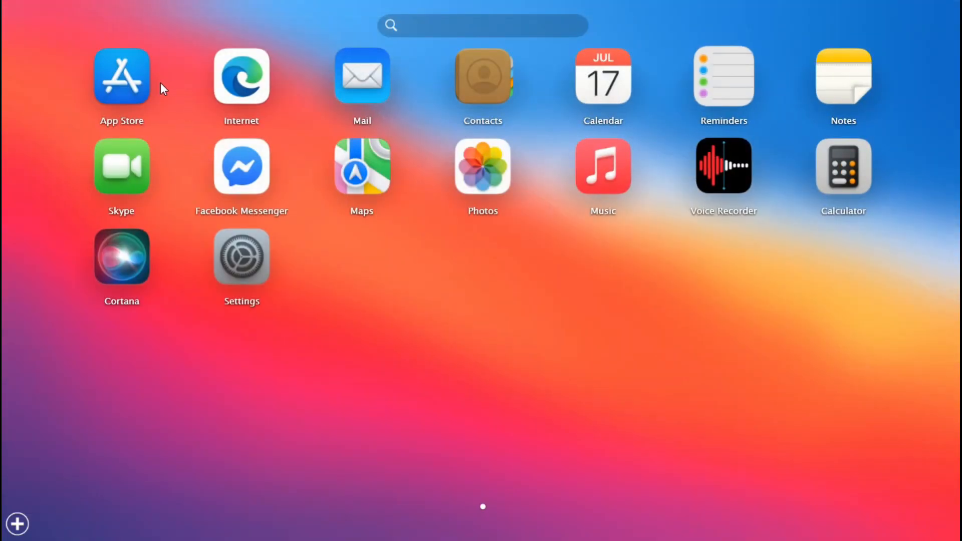
left_click(16, 525)
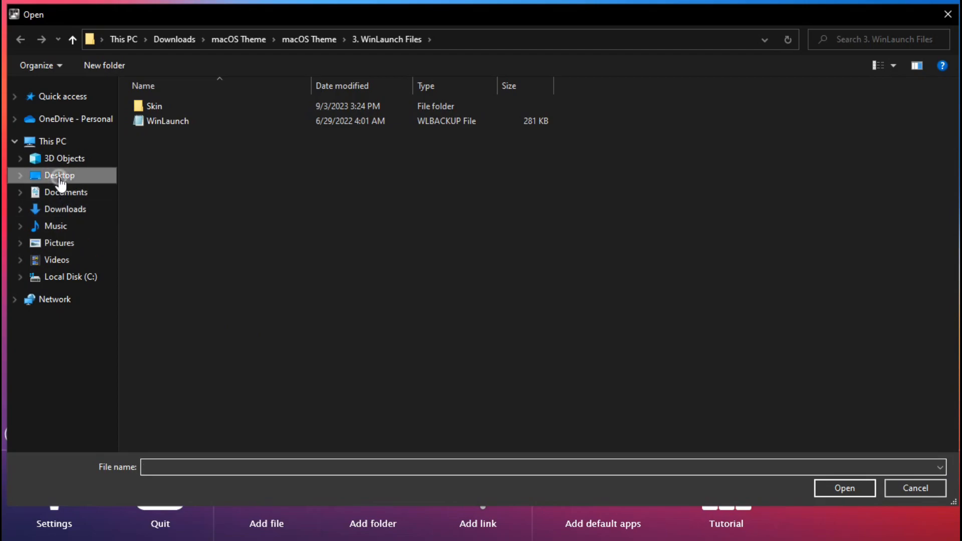
left_click(60, 177)
double_click(537, 134)
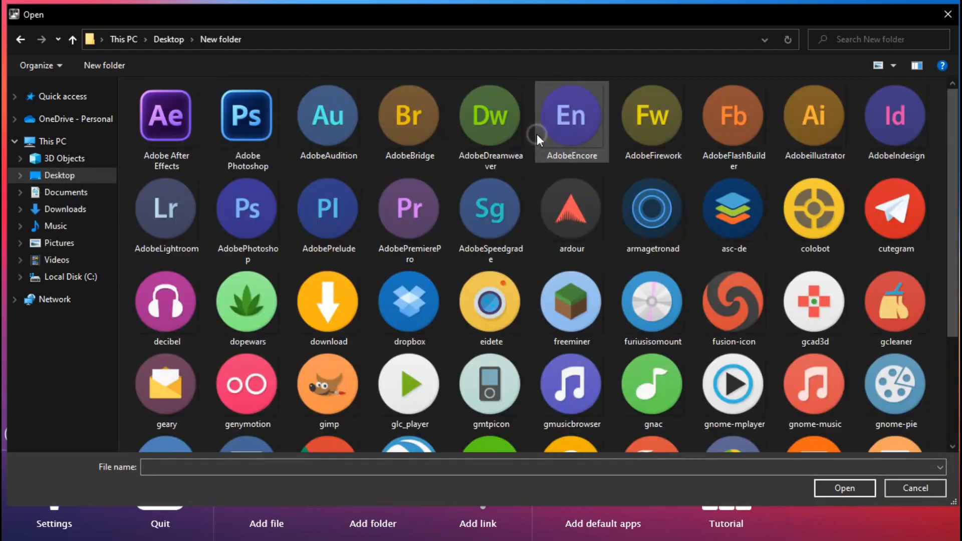
left_click(166, 124)
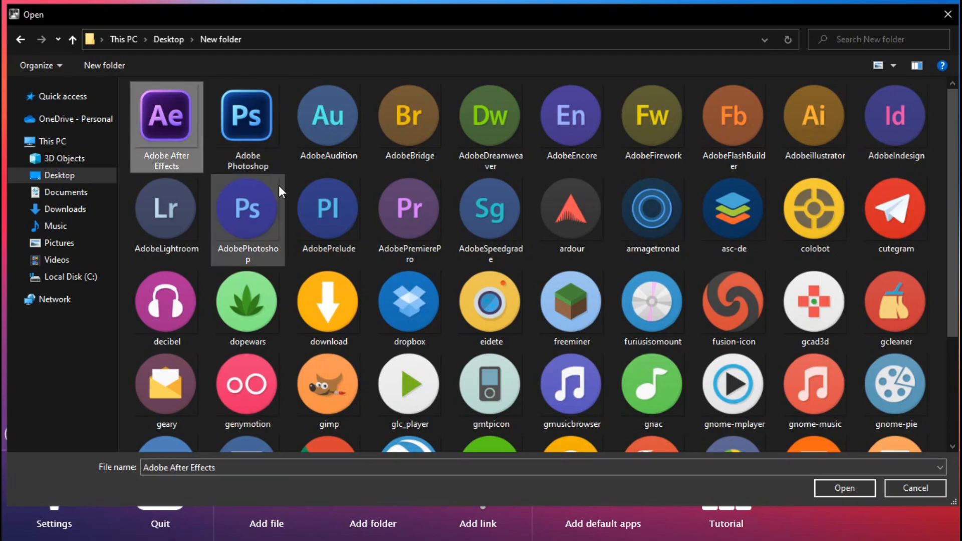
left_click(891, 314, "shift")
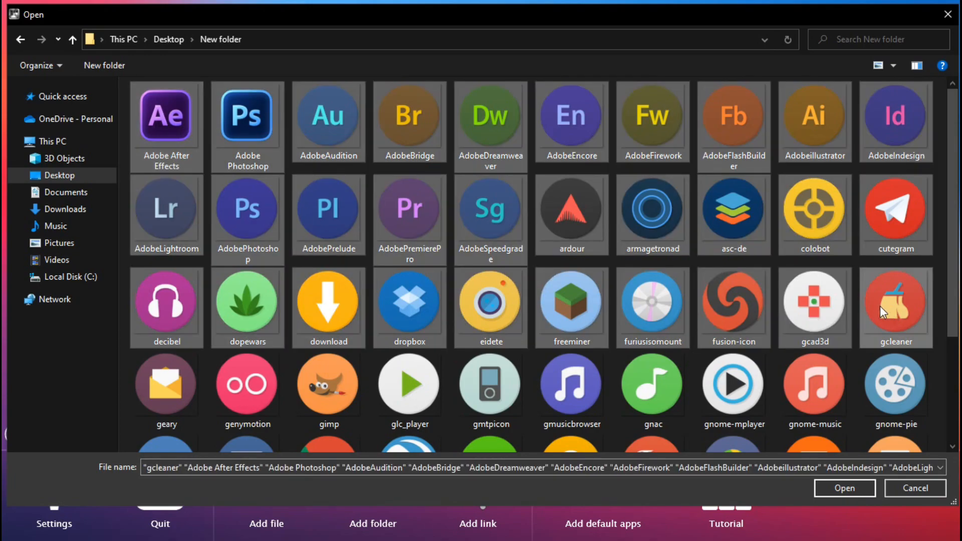
left_click(847, 489)
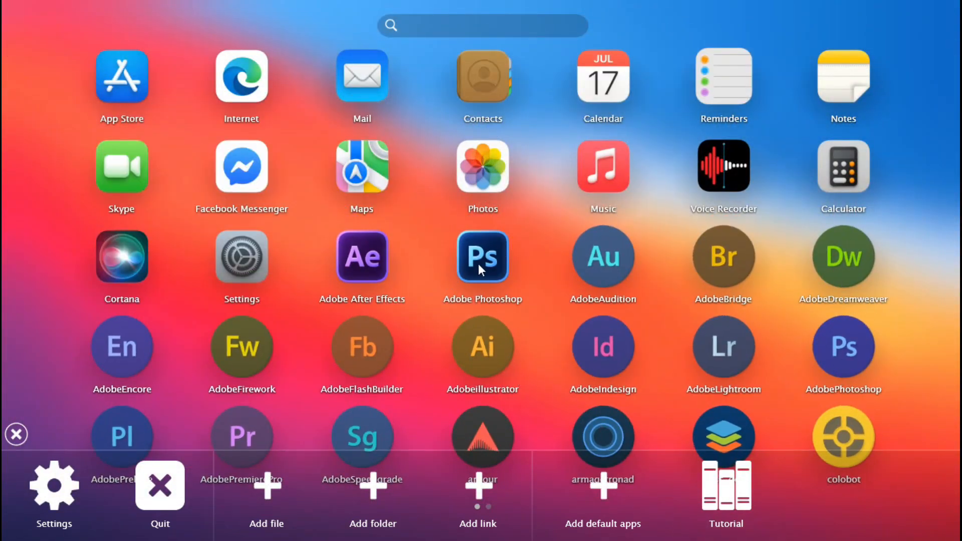
Step: Combine Adobe Photoshop and Adobe After Effects into a launchpad folder and move the other Adobe apps into it
left_click_drag(488, 257, 381, 258)
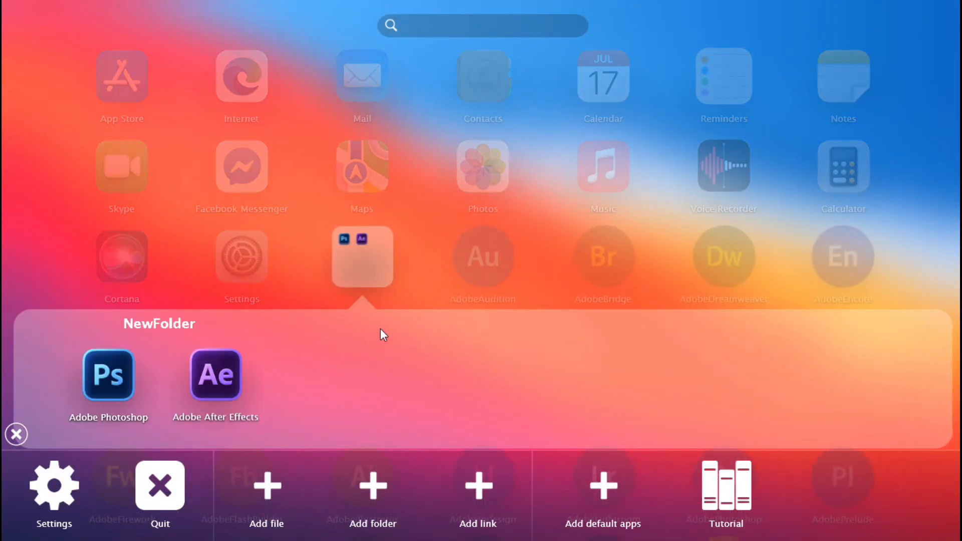
left_click(419, 274)
left_click_drag(501, 253, 373, 258)
left_click_drag(360, 350, 366, 263)
left_click_drag(474, 261, 366, 261)
left_click_drag(472, 260, 366, 262)
left_click_drag(468, 262, 364, 266)
left_click_drag(469, 266, 366, 267)
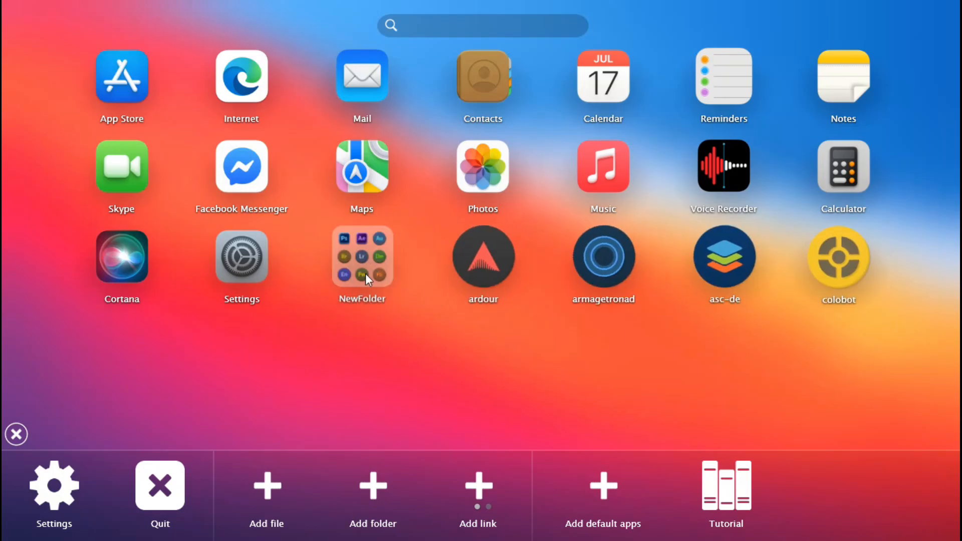
Step: Add the files from decibel through kuickshow in the desktop's New folder to the launchpad
left_click(265, 485)
scroll(464, 273, "down", 3)
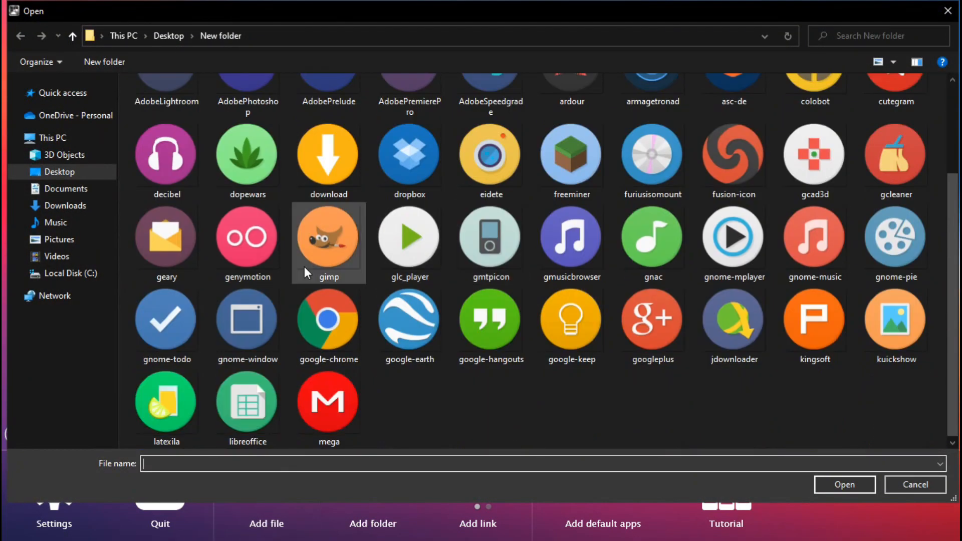
left_click(176, 173)
left_click(893, 313, "shift")
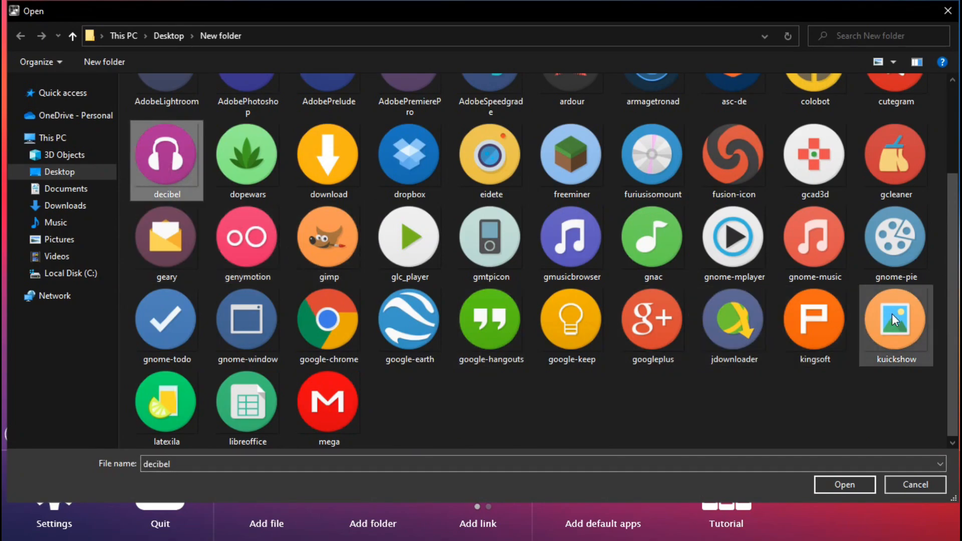
left_click(844, 486)
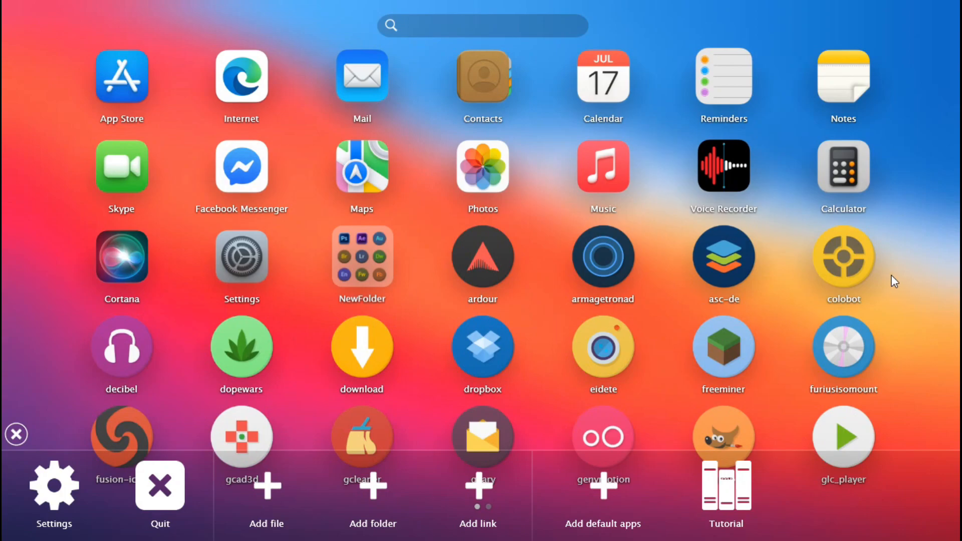
Step: Look through both launchpad pages and return to the desktop
left_click_drag(886, 300, 233, 310)
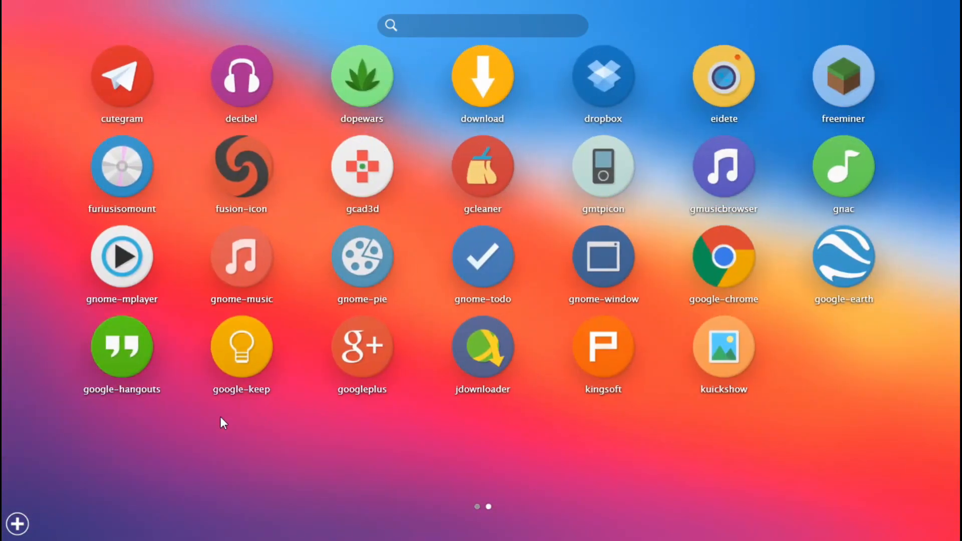
left_click_drag(220, 417, 698, 427)
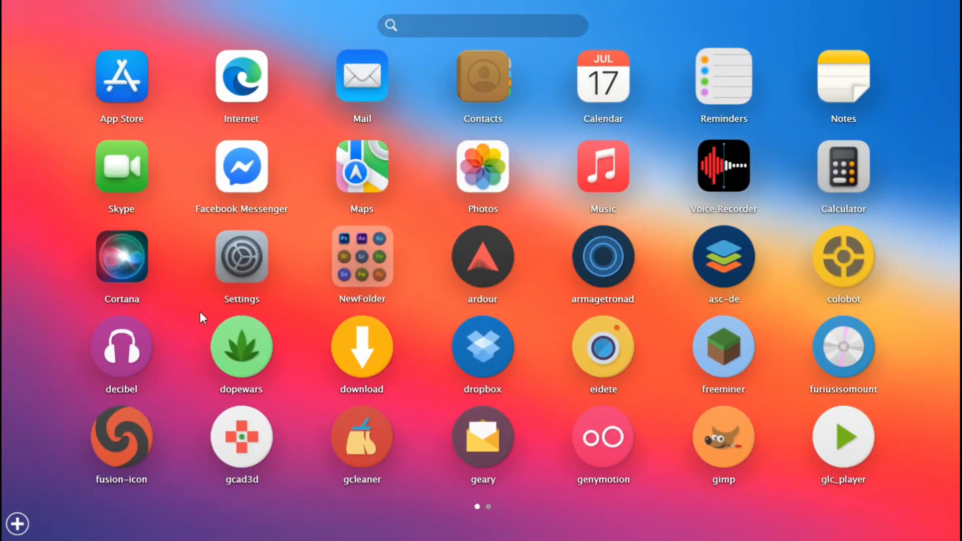
left_click(33, 383)
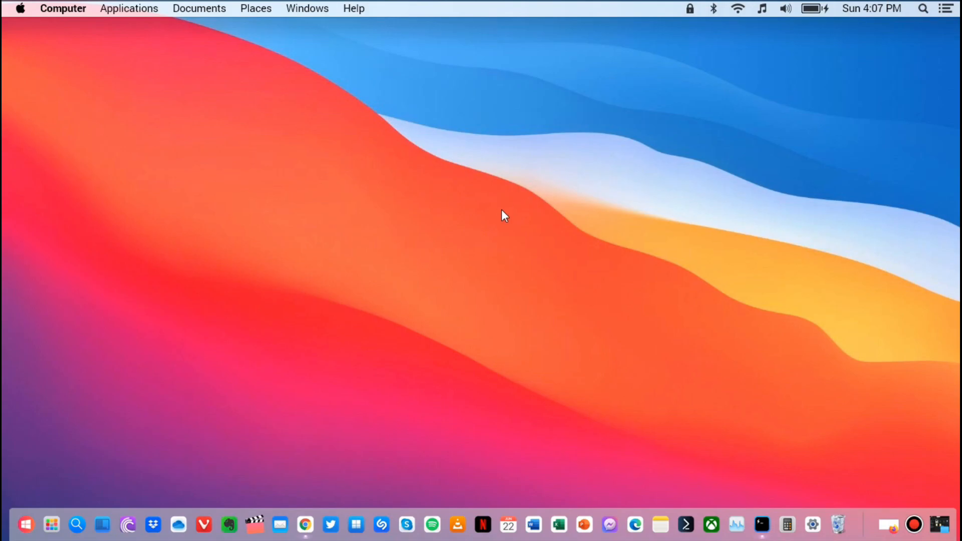
Step: Install the Bluesh Rainmeter skin from the macOS Theme folder in Downloads and close the folder window
mouse_move(424, 6)
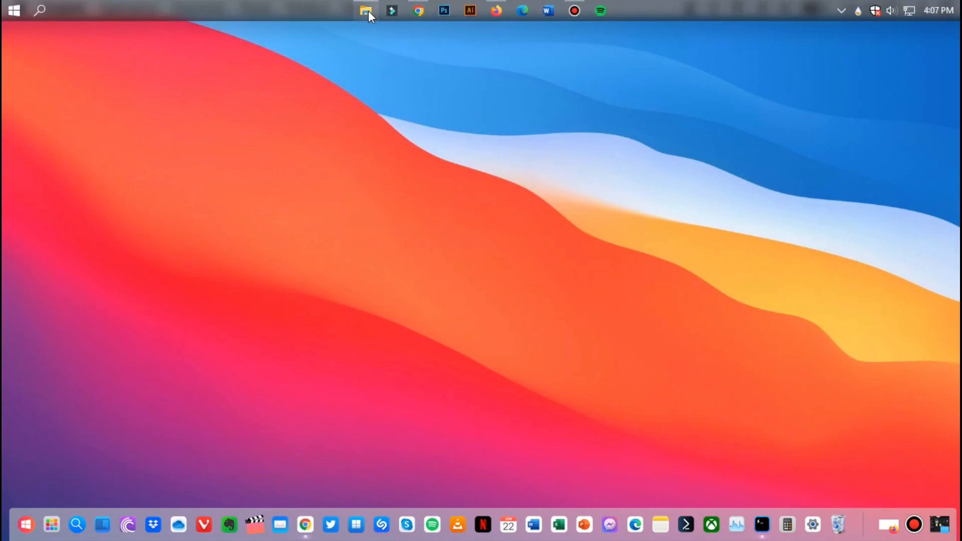
left_click(369, 11)
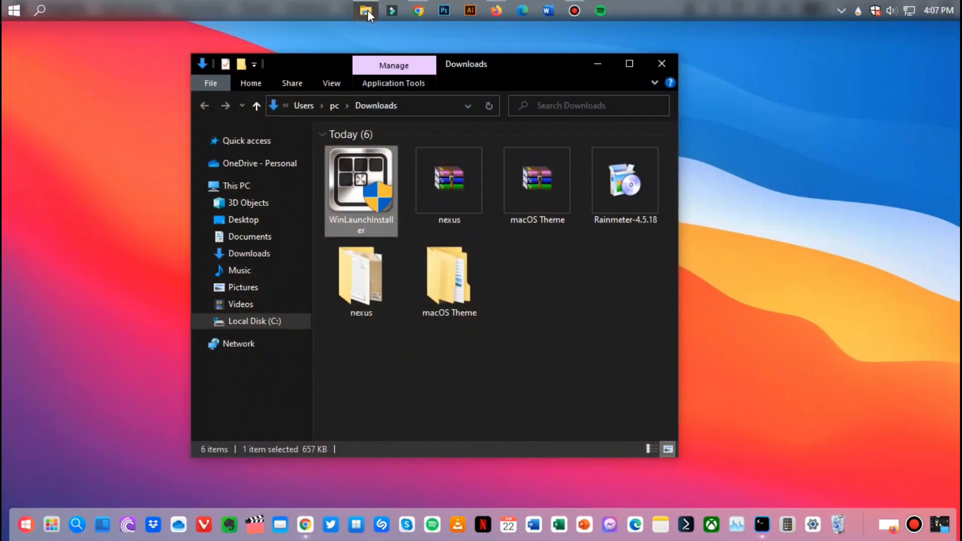
double_click(459, 282)
double_click(358, 153)
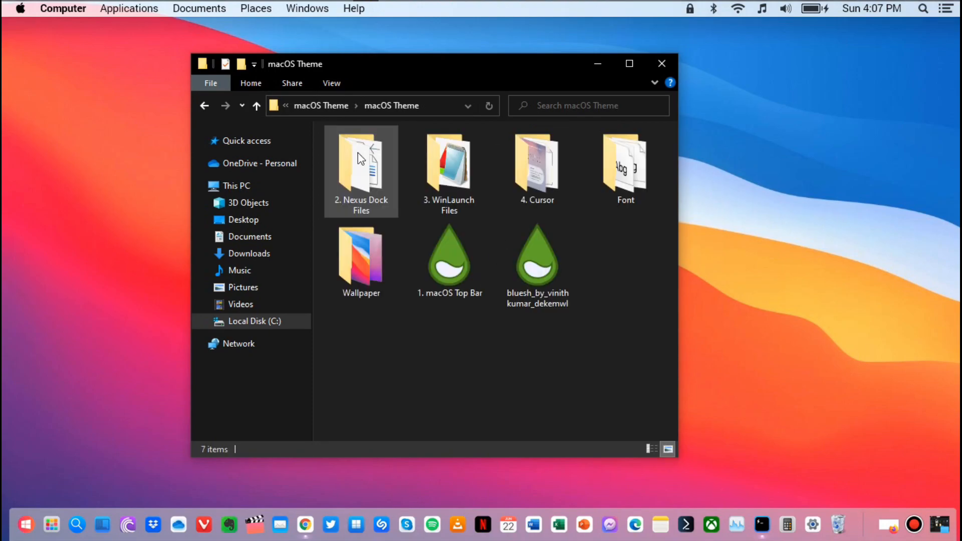
double_click(532, 261)
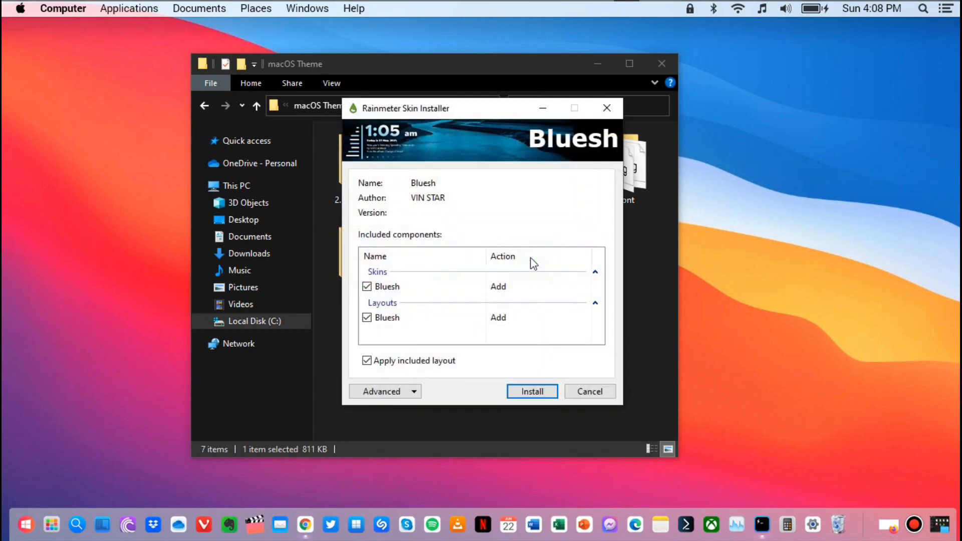
left_click(377, 318)
left_click(535, 394)
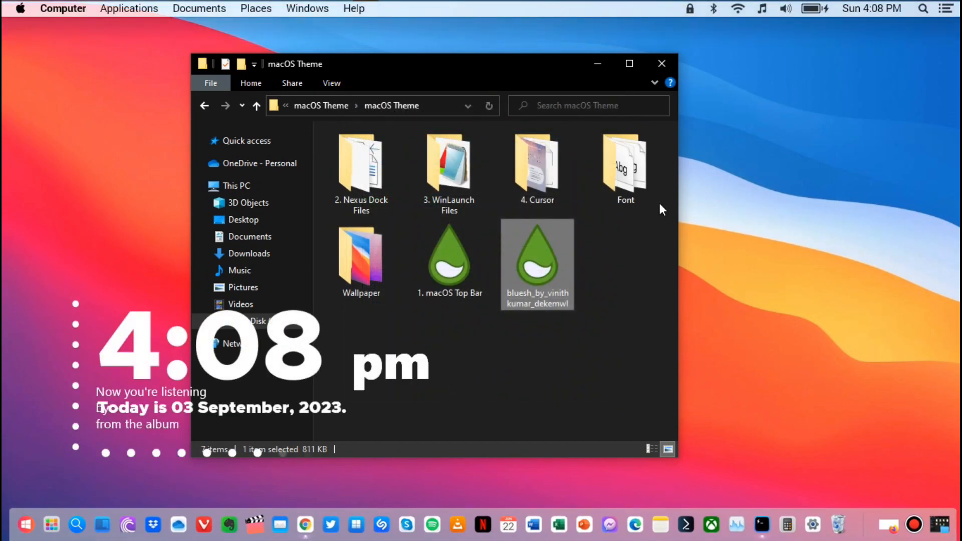
left_click(662, 64)
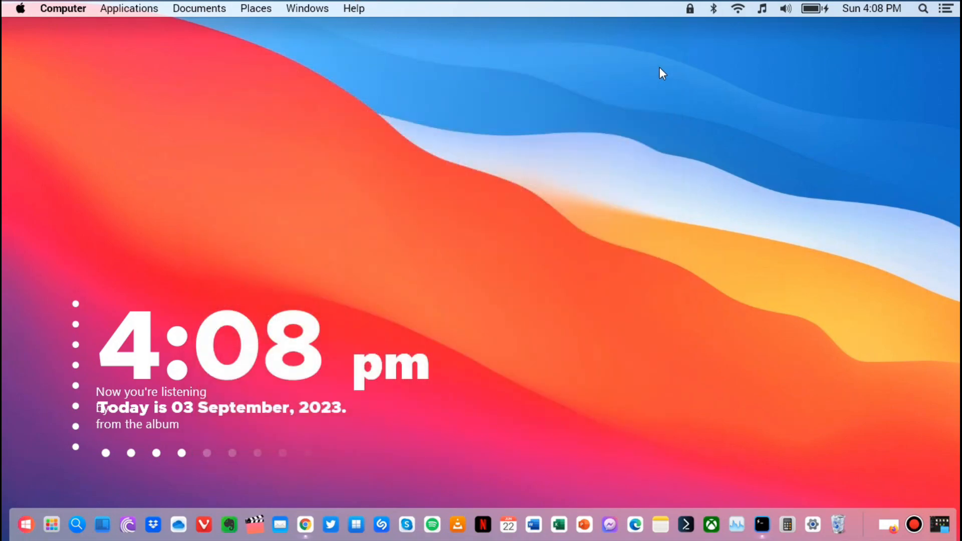
Step: Unload and reload Bluesh's Animation.ini in the Rainmeter manager, and reposition its dot row on the desktop to coordinates 98, 624
left_click(859, 11)
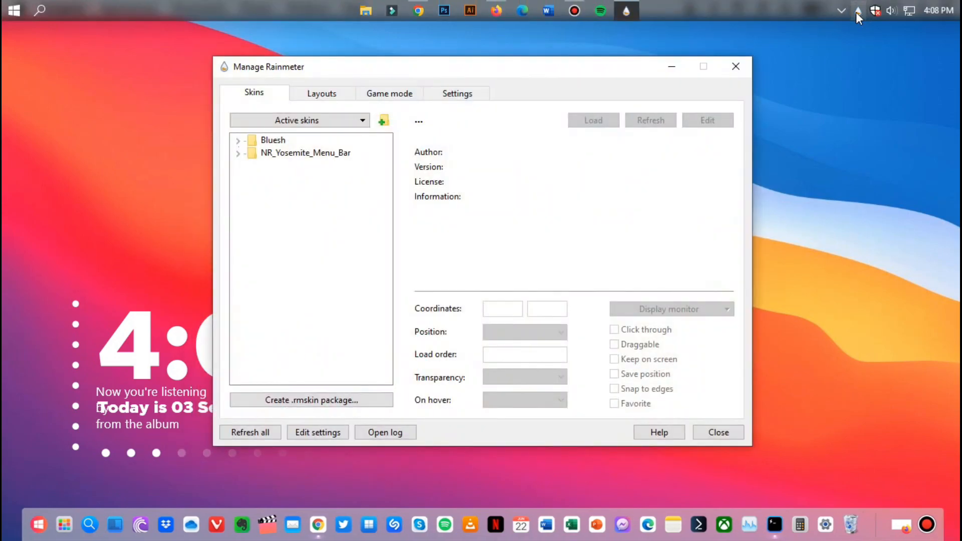
left_click_drag(361, 73, 399, 78)
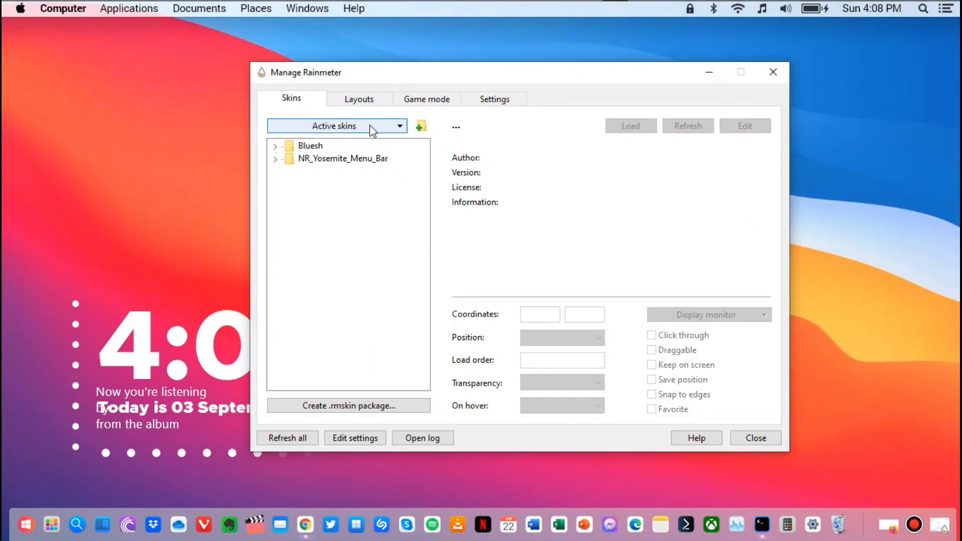
left_click(276, 147)
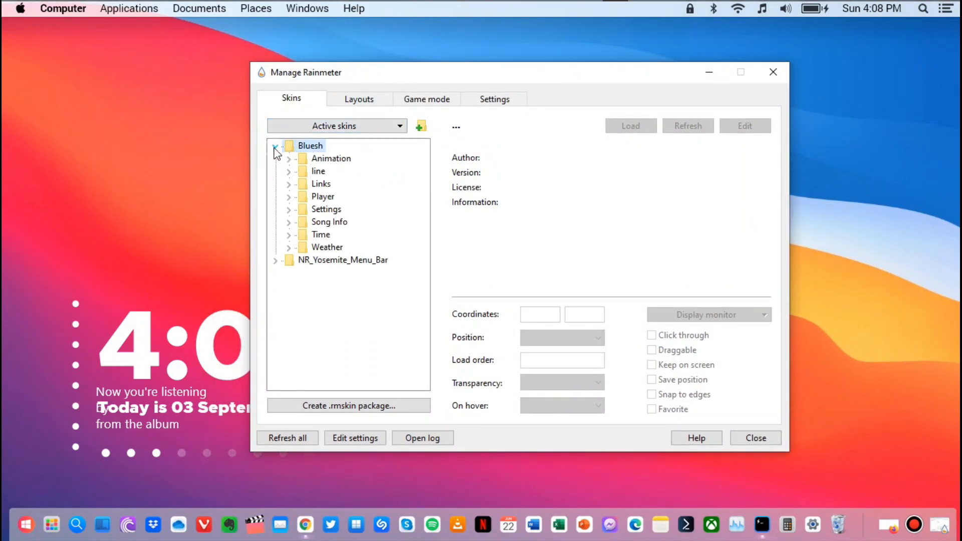
left_click(289, 159)
left_click(350, 171)
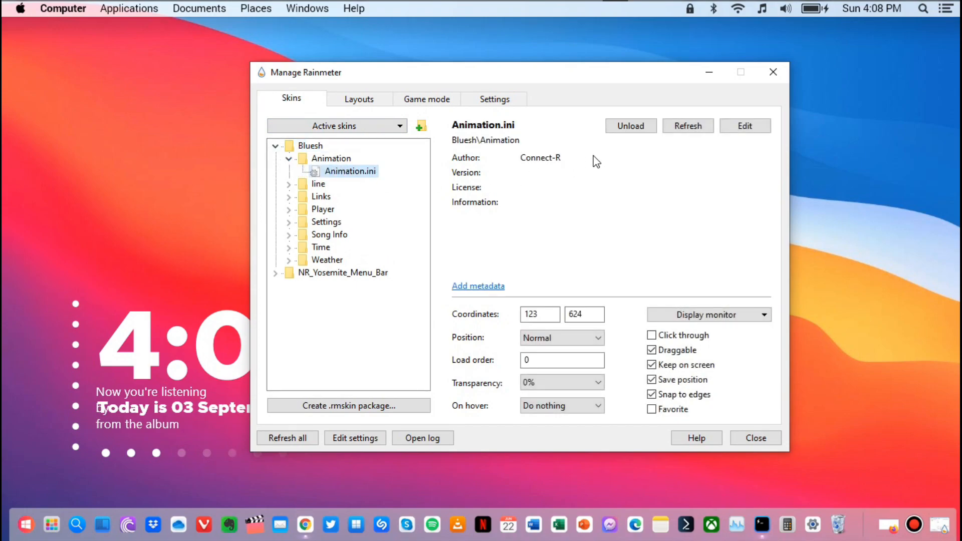
left_click(622, 130)
left_click(624, 129)
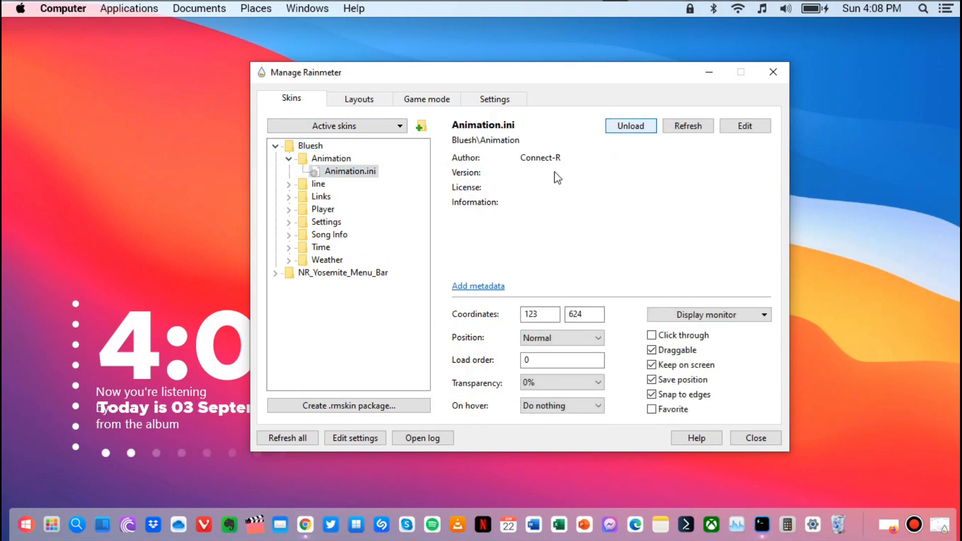
left_click(152, 453)
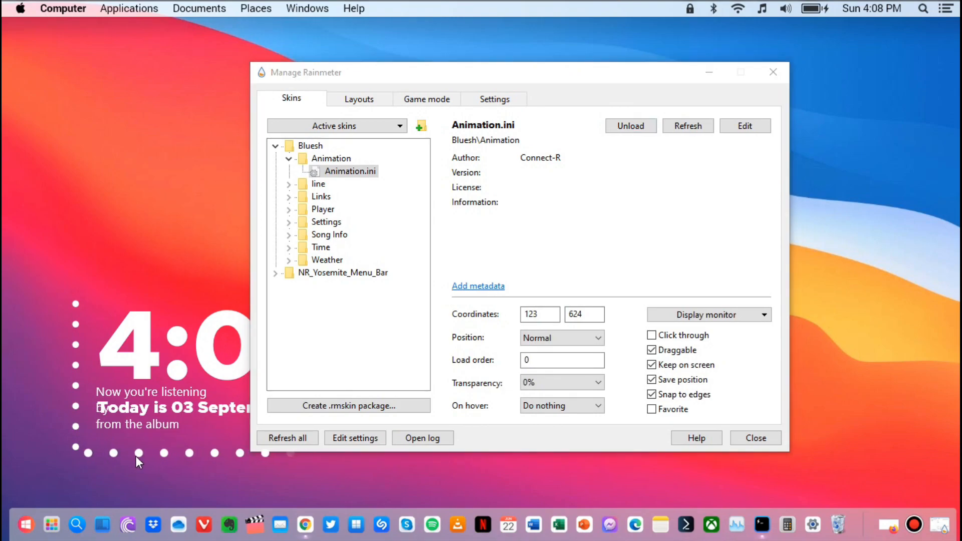
Step: Expand the Bluesh line, Links and Settings skin folders and load Settings.ini to show the skin's settings on the desktop
left_click(288, 184)
left_click(289, 210)
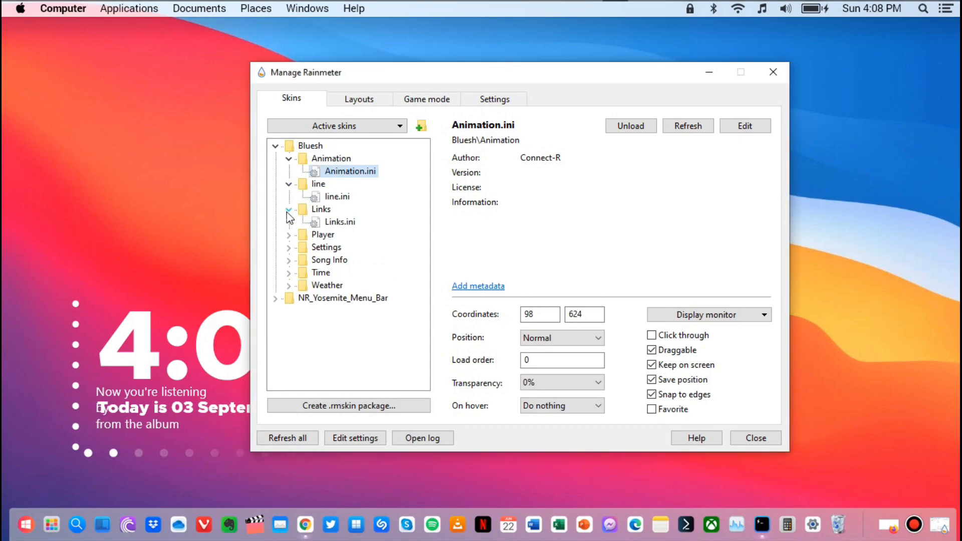
left_click(289, 247)
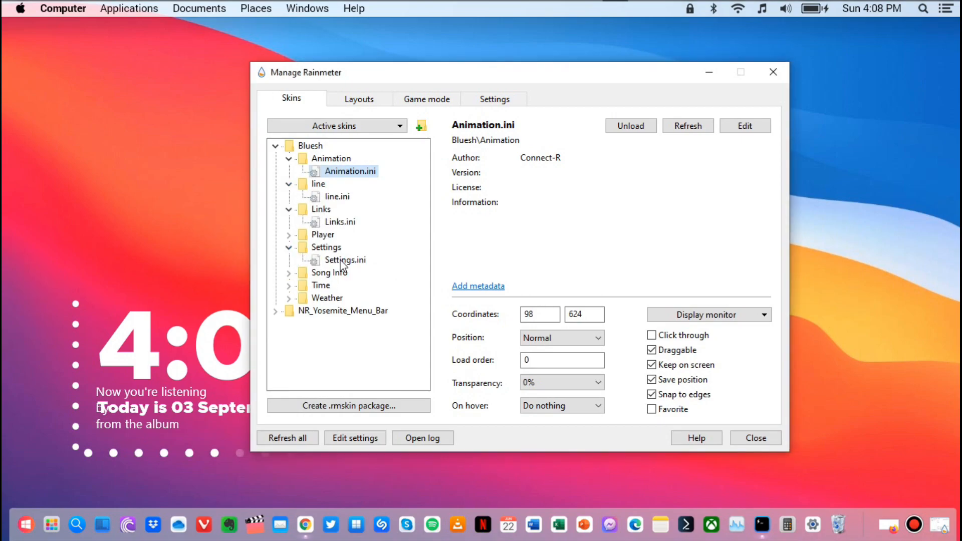
left_click(345, 260)
left_click(627, 133)
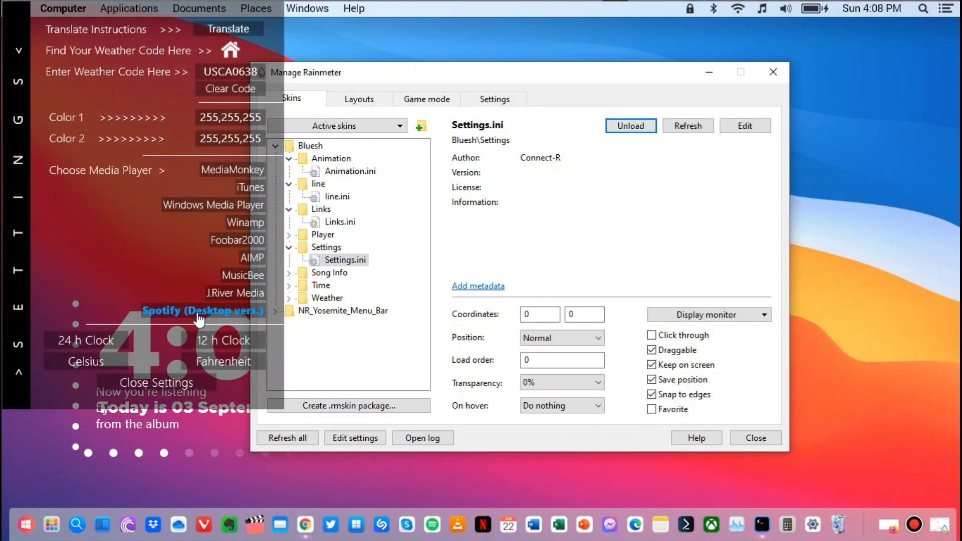
Step: Set Bluesh's media player to Spotify (Desktop ver.), load its Player.ini skin and close the Rainmeter manager
left_click(234, 311)
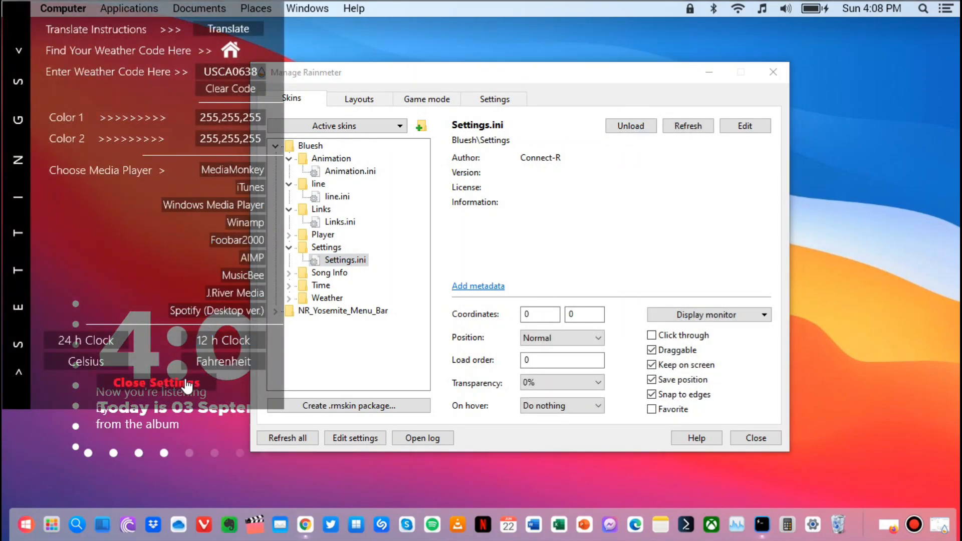
left_click(157, 384)
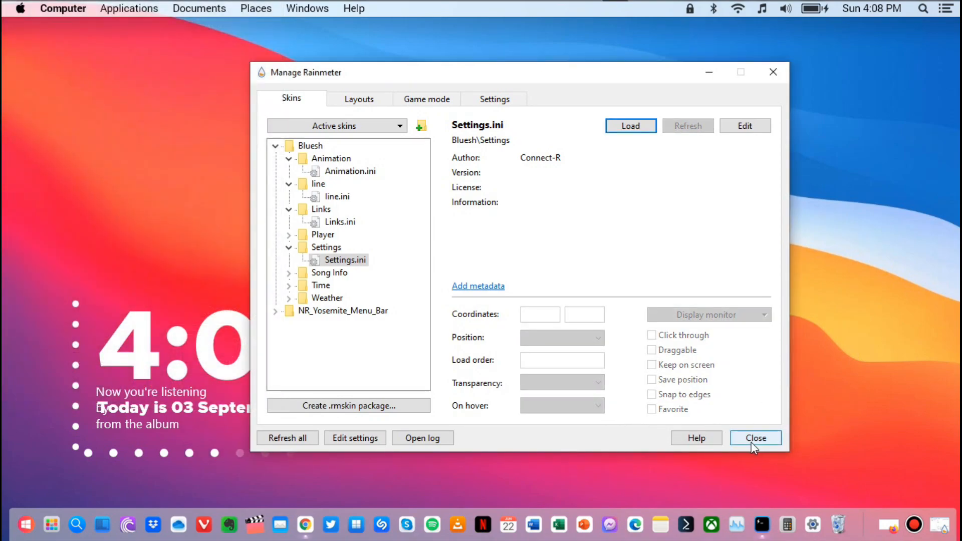
left_click(289, 235)
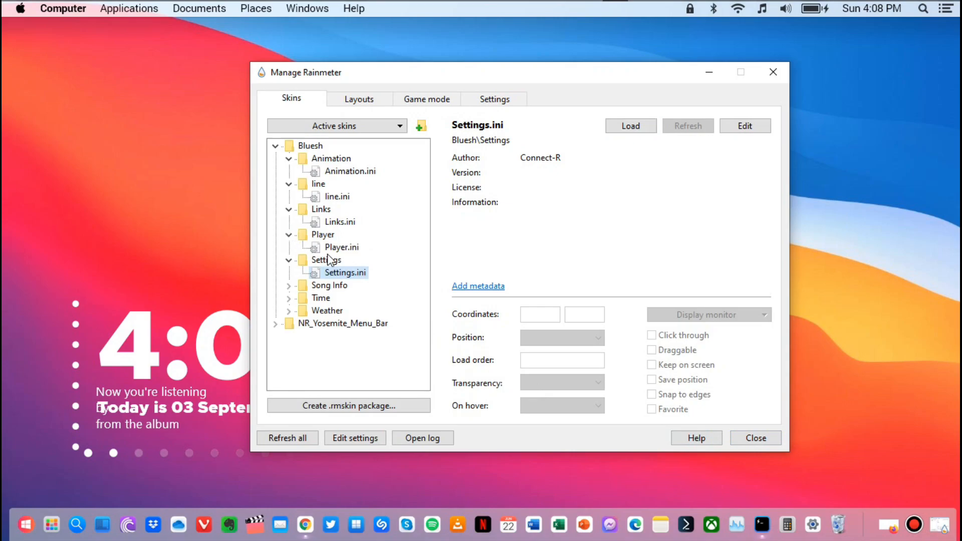
left_click(342, 247)
left_click(630, 126)
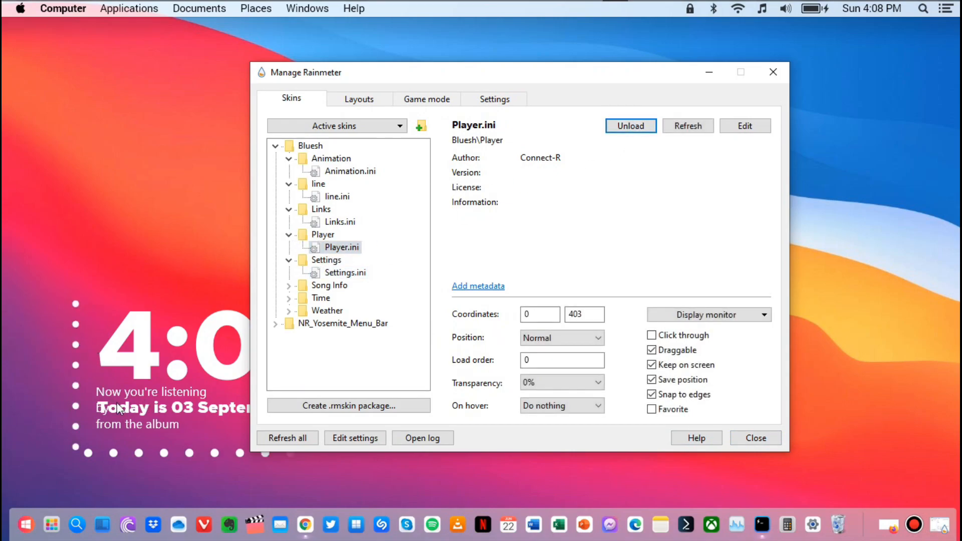
left_click(757, 438)
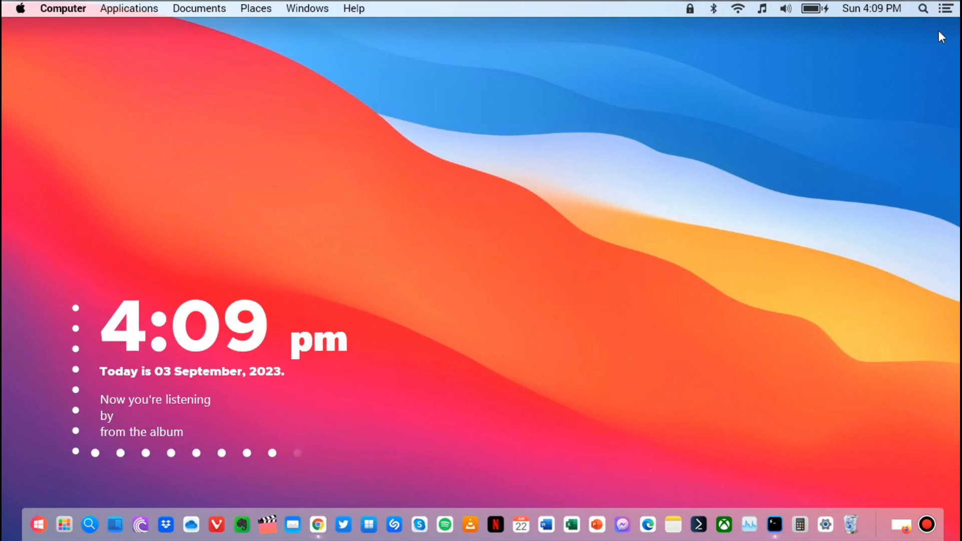
Step: Open the Yosemite menu bar settings and try the menu transparency at 52% and at a lower value
left_click(947, 11)
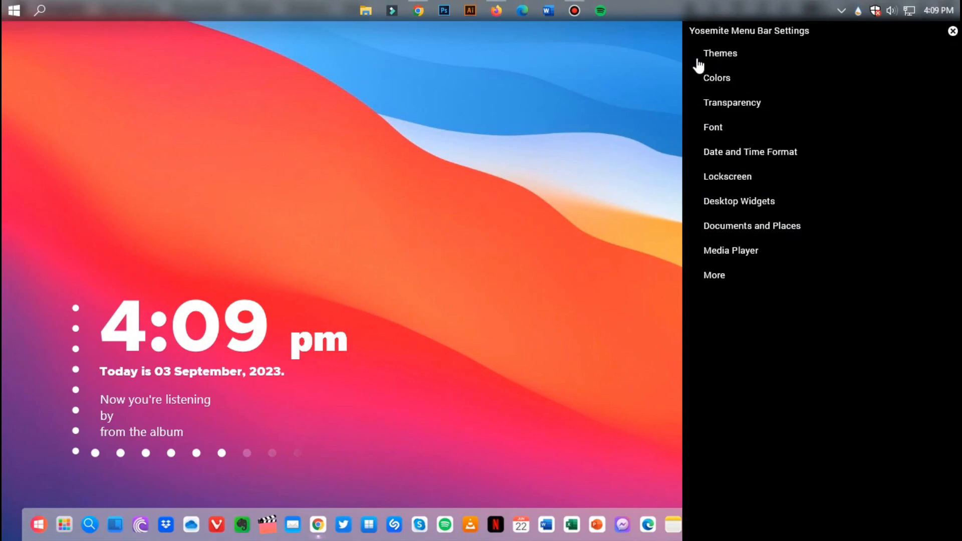
left_click(717, 79)
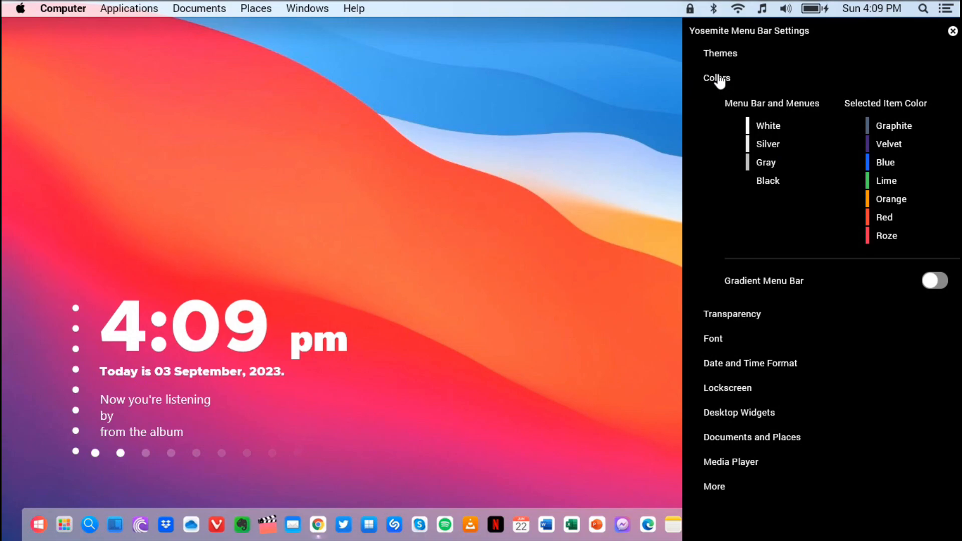
left_click(741, 79)
left_click(731, 103)
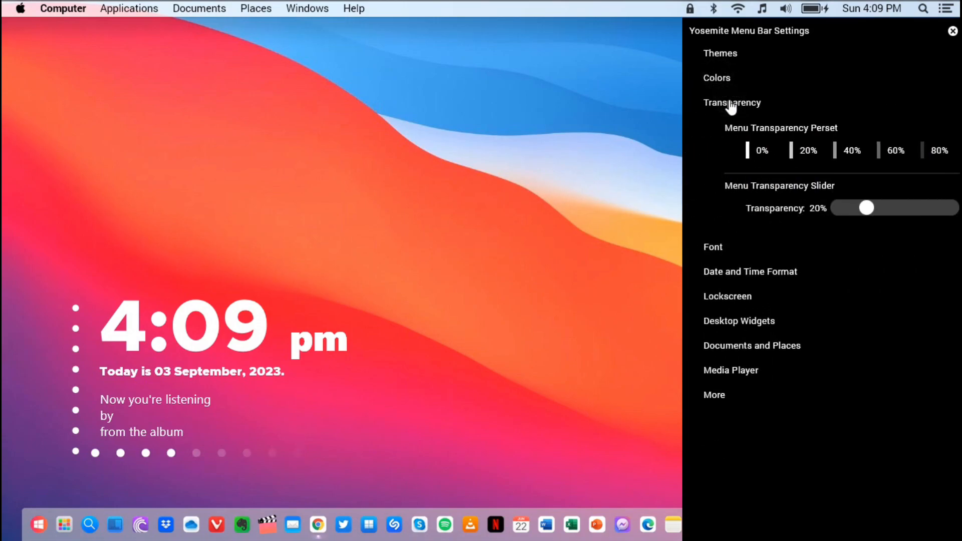
left_click_drag(869, 211, 914, 217)
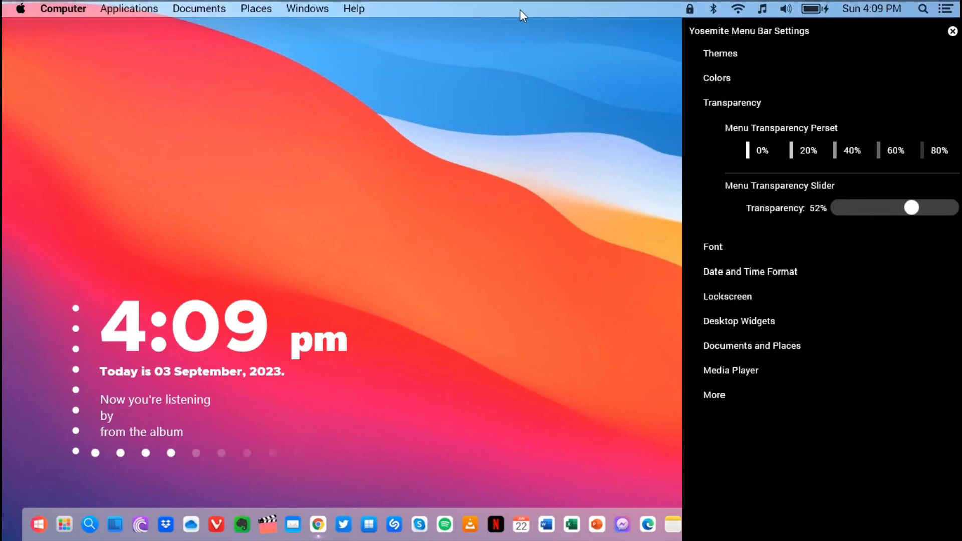
left_click_drag(913, 215, 886, 215)
left_click(710, 99)
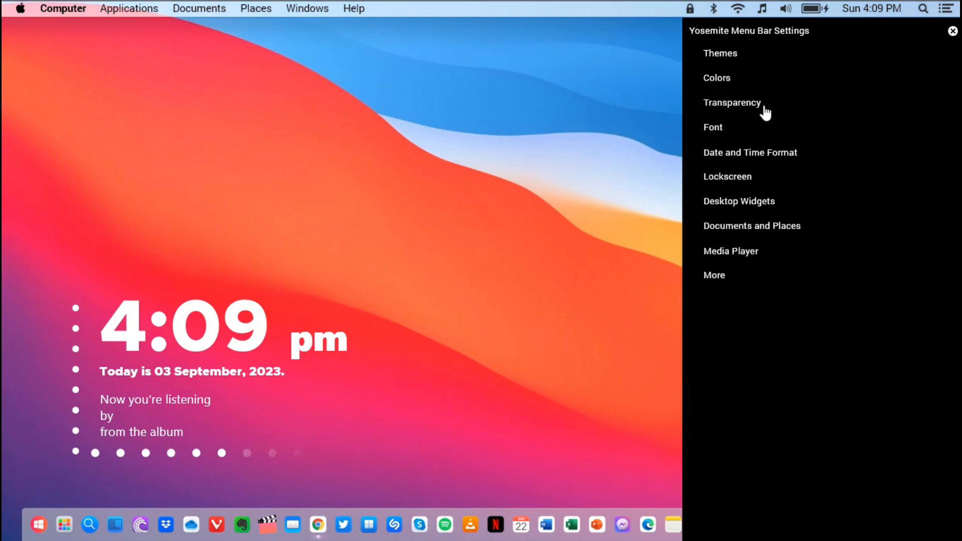
Step: Apply the dark theme with orange highlights to the menu bar and its menus
left_click(720, 54)
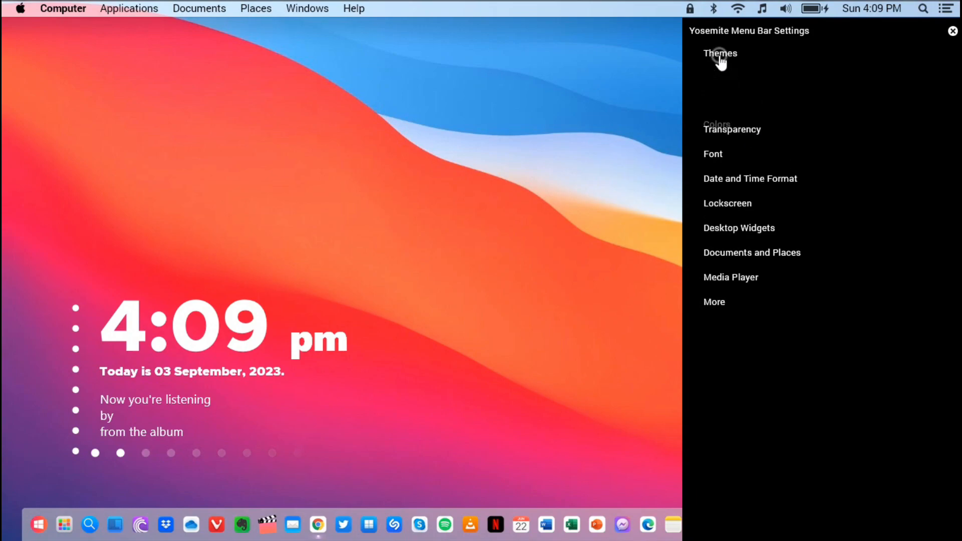
left_click(889, 172)
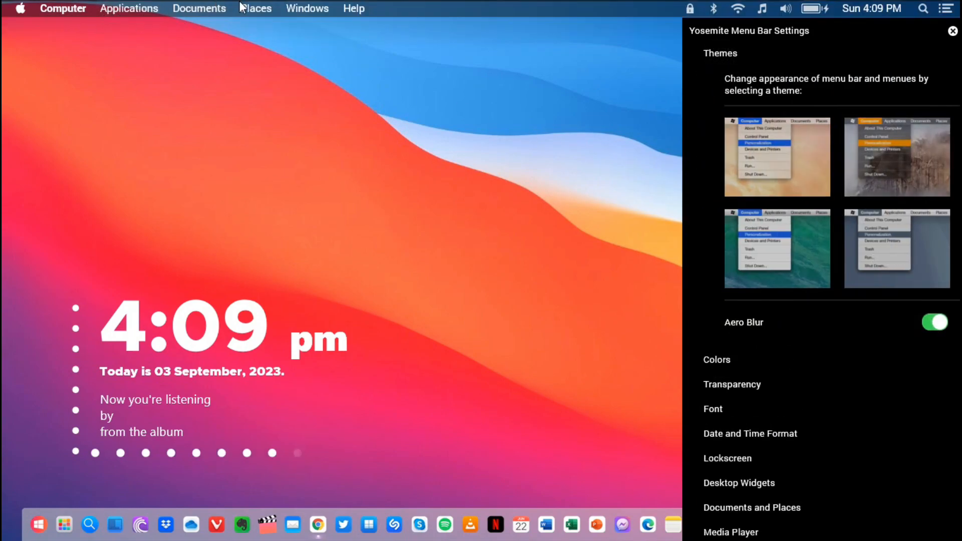
left_click(717, 60)
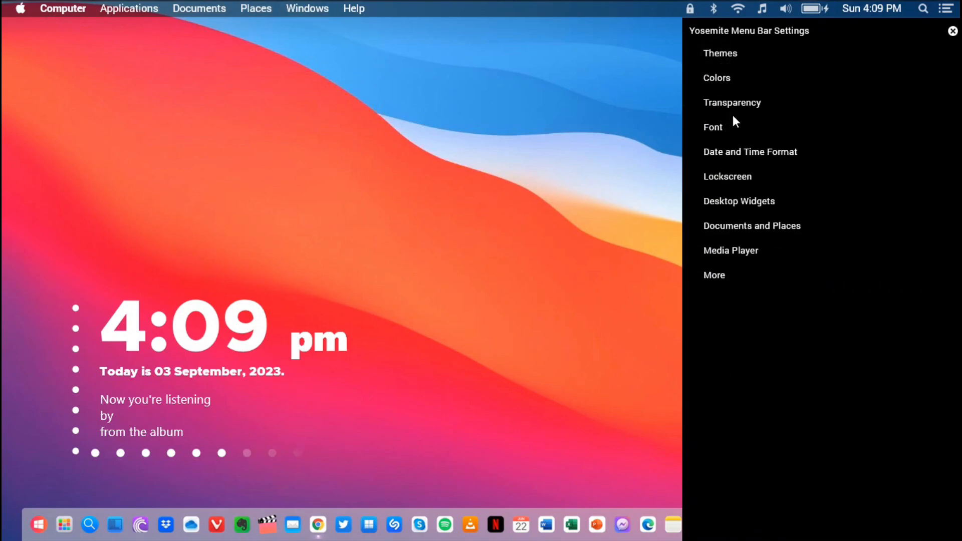
Step: Set the menu transparency to 28% and close the Yosemite menu bar settings
left_click(732, 106)
mouse_move(883, 213)
left_mouse_down()
mouse_move(910, 213)
mouse_move(868, 210)
mouse_move(880, 211)
left_mouse_up()
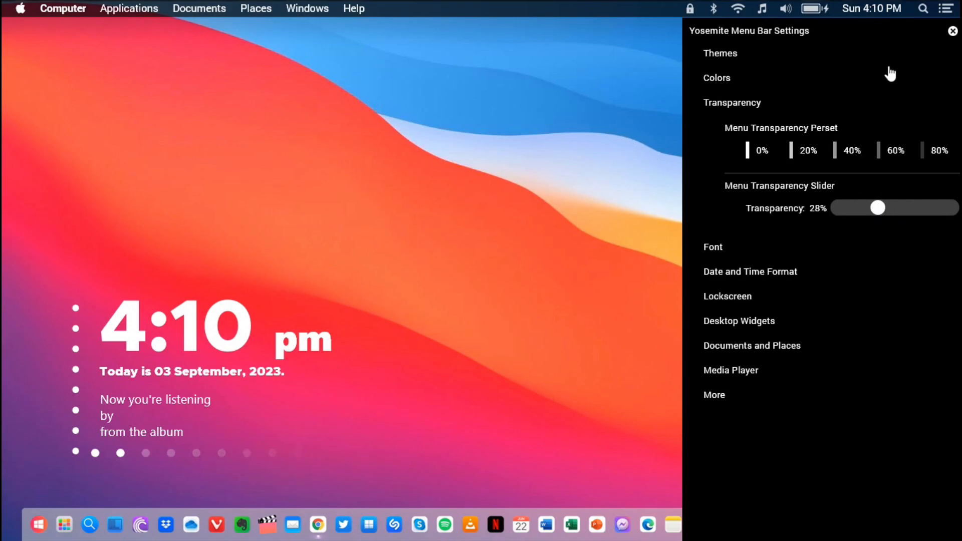
left_click(953, 33)
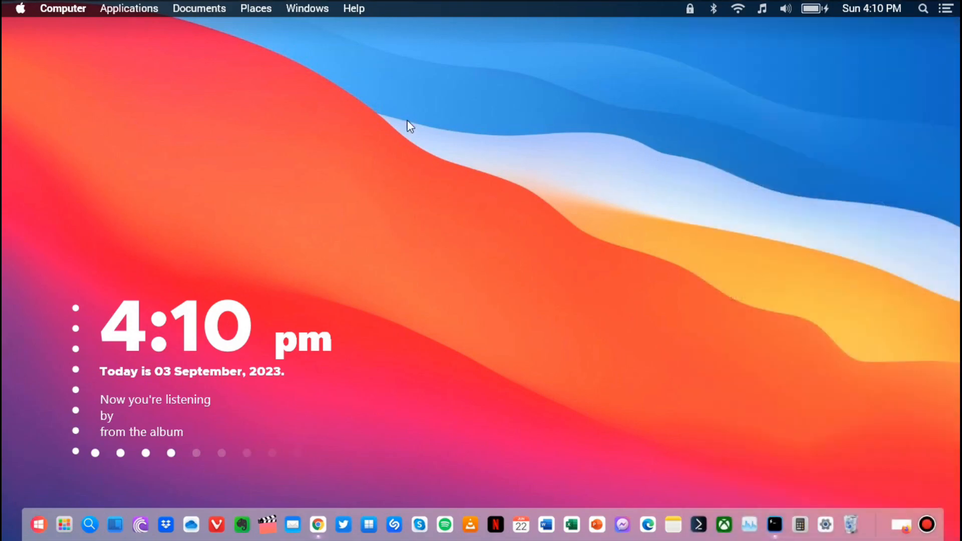
Step: Check the restyled Applications menu in the desktop menu bar and close it
left_click(20, 8)
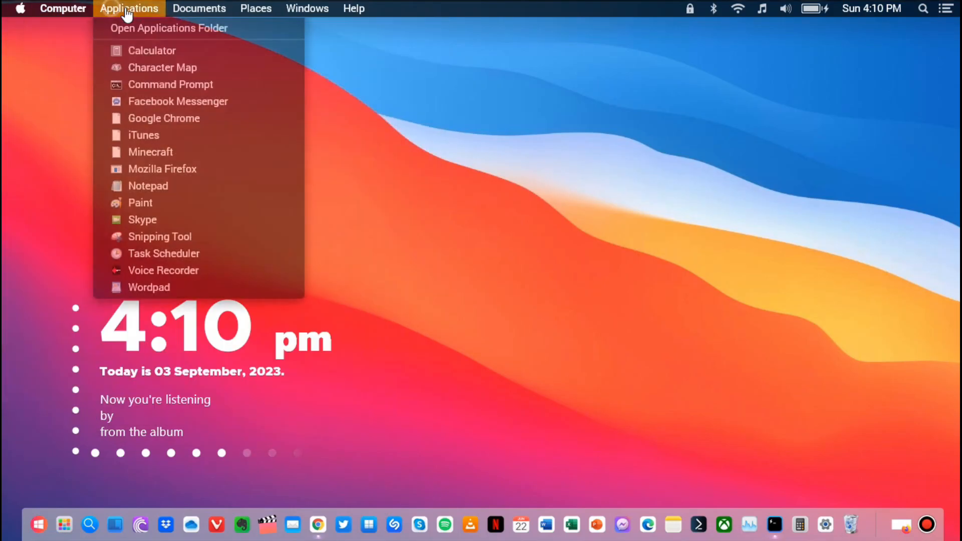
left_click(279, 69)
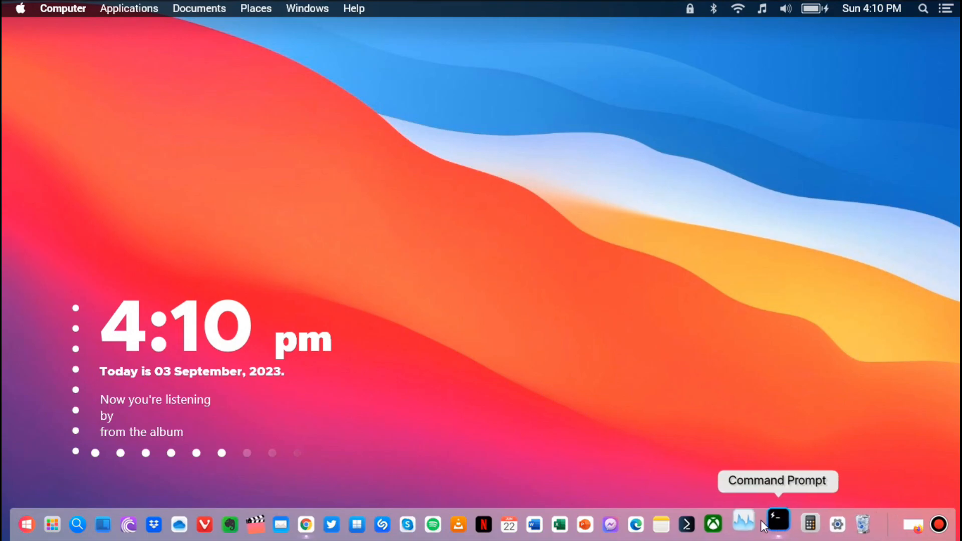
Step: Switch to Spotify, play the song With You and return to the desktop to check the Bluesh player skin
left_click(446, 522)
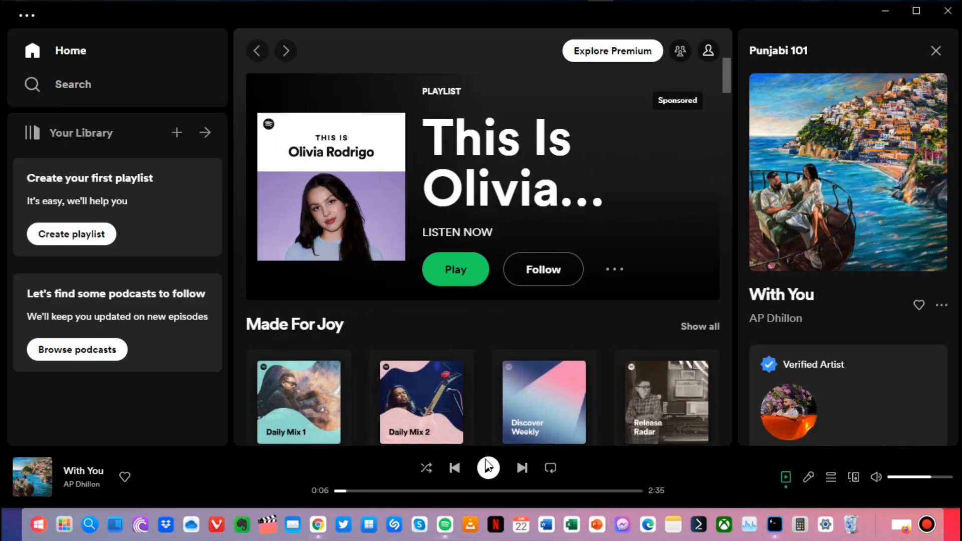
left_click(487, 467)
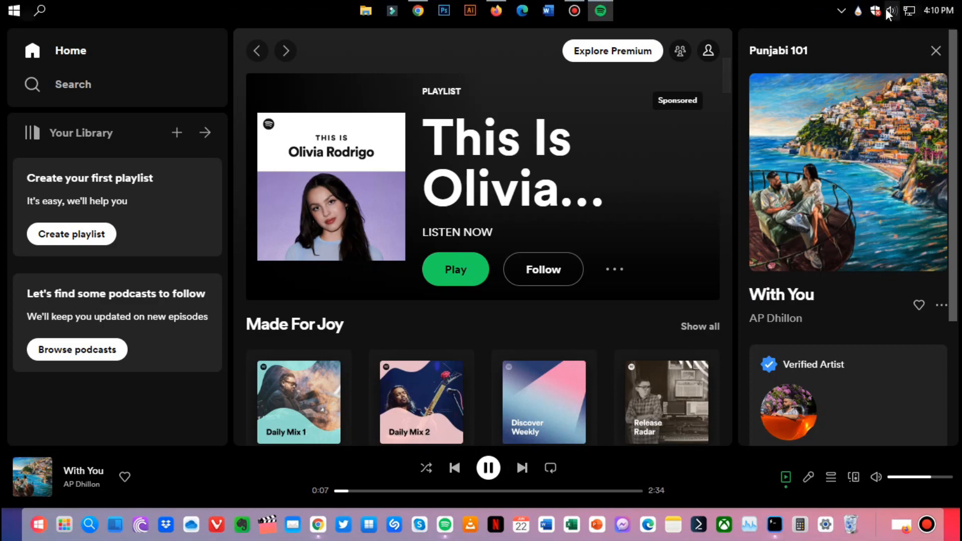
left_click(892, 11)
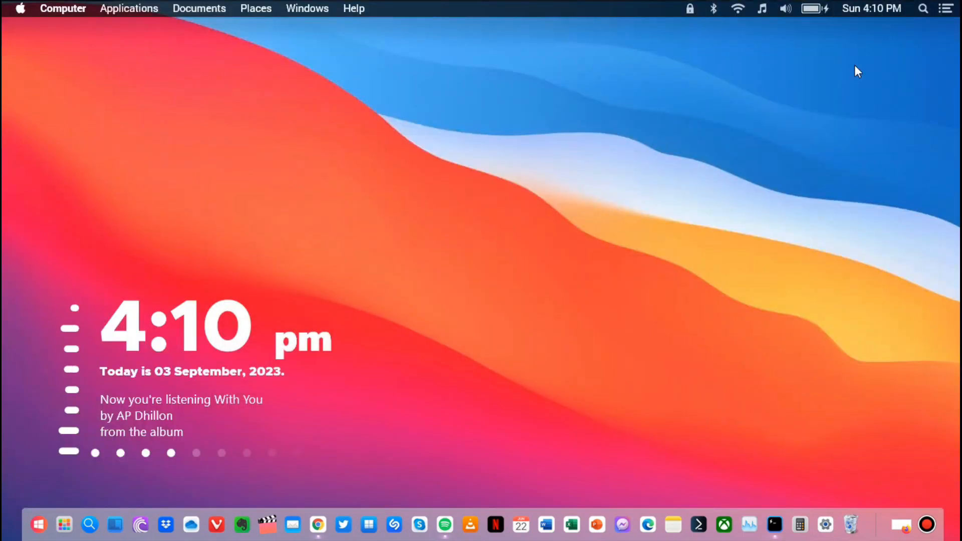